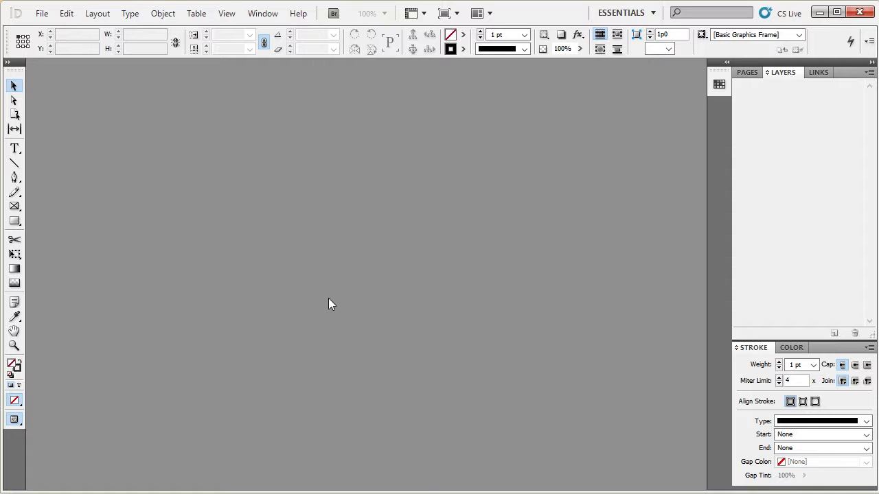
# Switch to File Explorer, enter the INDD folder, and open the InDesign document smart shop_invitations_000855_01 in InDesign, minimizing the folder window.
pyautogui.hotkey('alt', 'Tab')
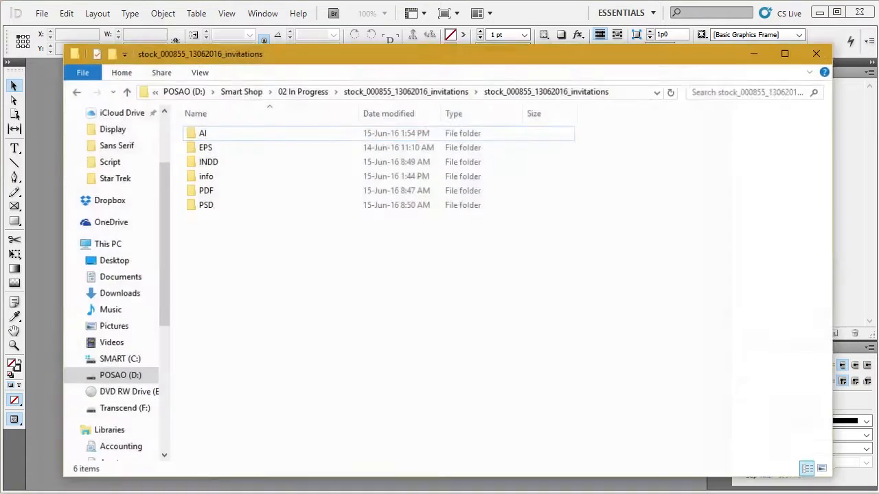
pyautogui.doubleClick(211, 165)
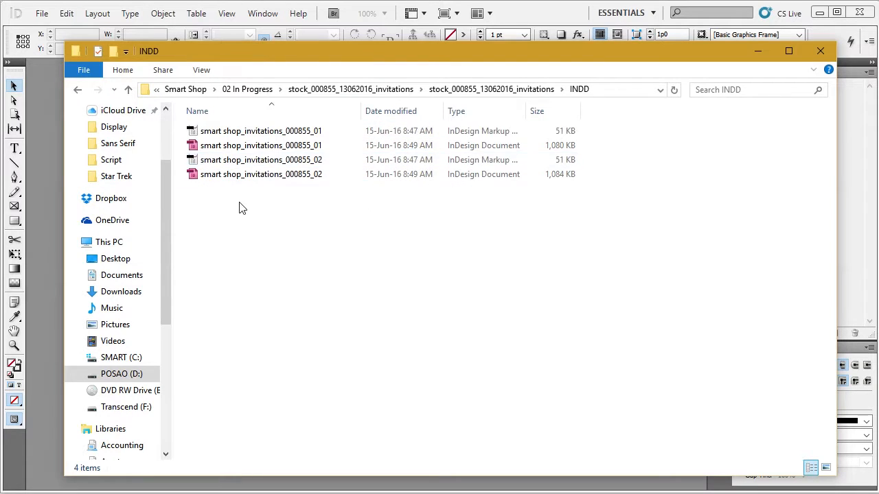
pyautogui.click(276, 135)
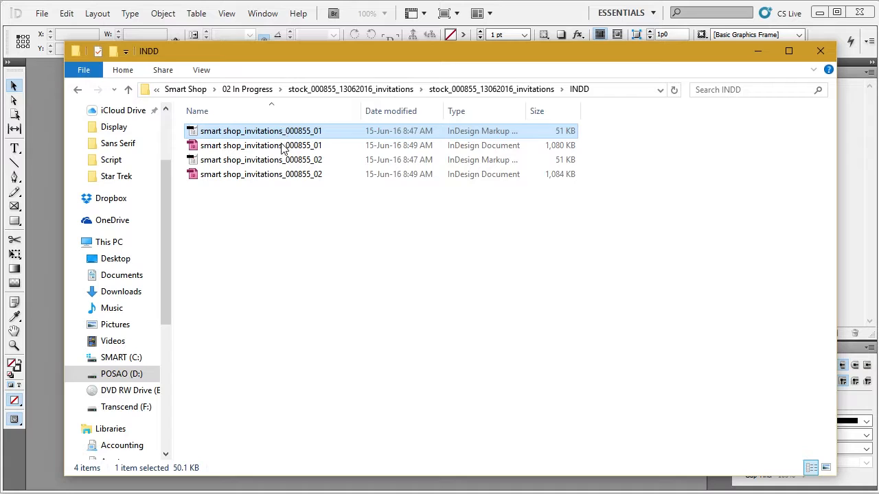
pyautogui.click(282, 147)
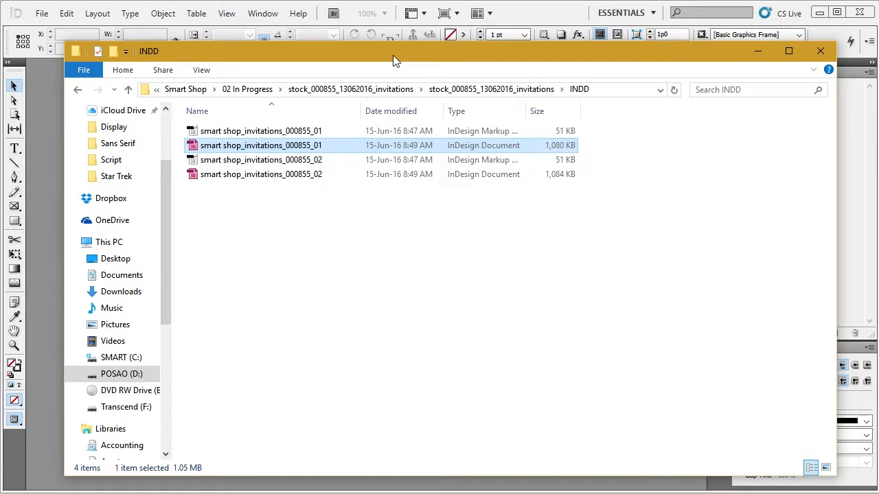
pyautogui.click(287, 131)
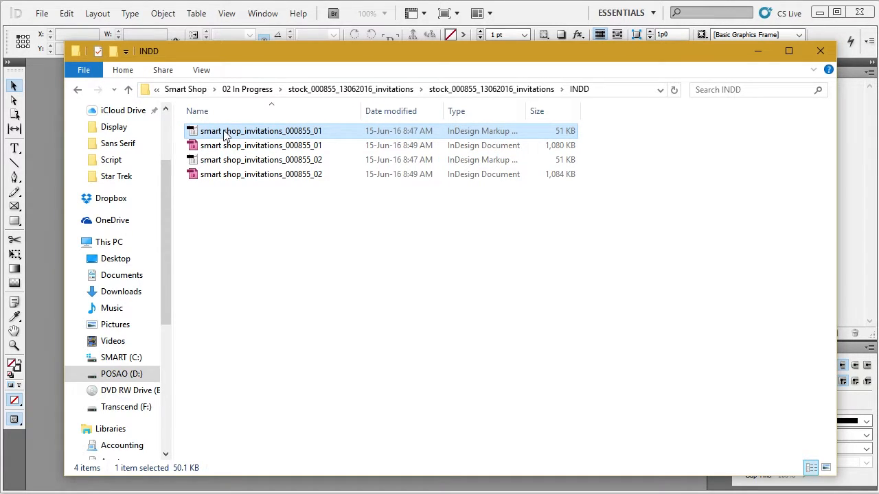
pyautogui.click(278, 150)
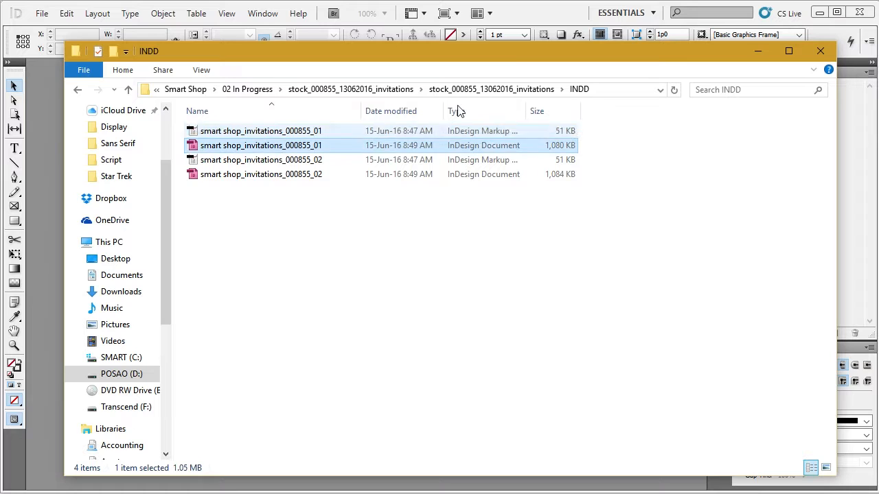
pyautogui.moveTo(521, 49); pyautogui.dragTo(830, 66)
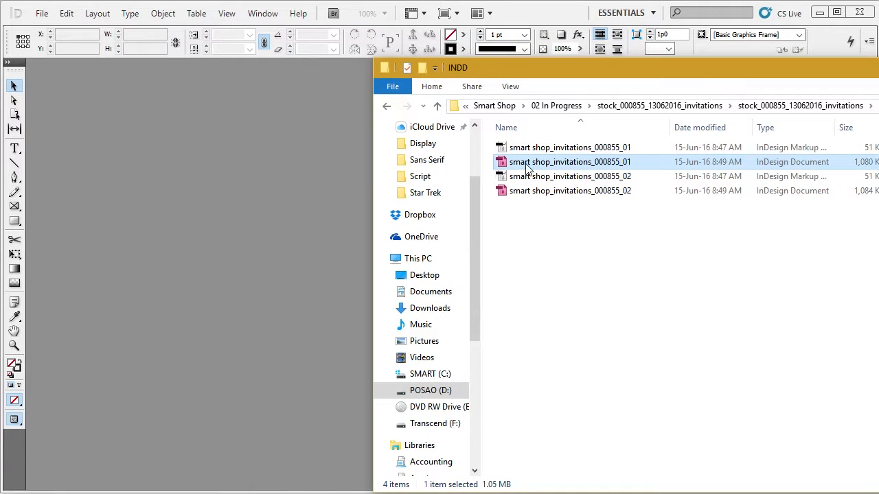
pyautogui.moveTo(526, 165); pyautogui.dragTo(210, 185)
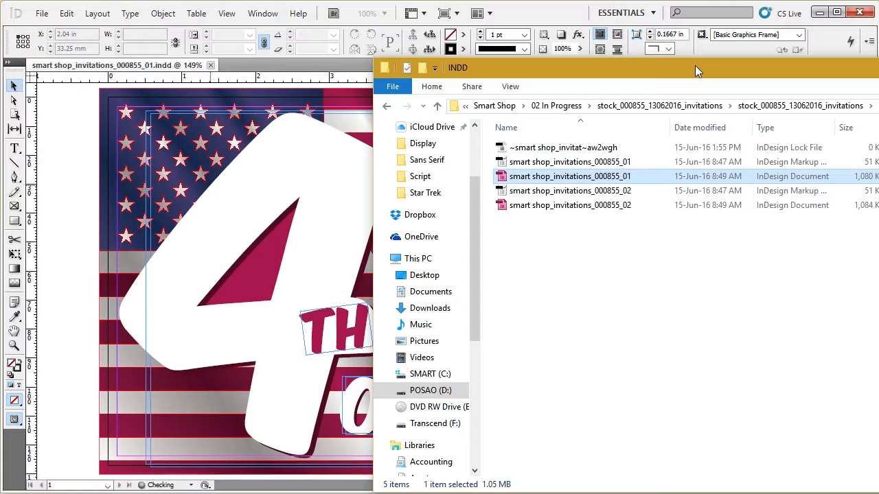
pyautogui.moveTo(688, 67); pyautogui.dragTo(376, 49)
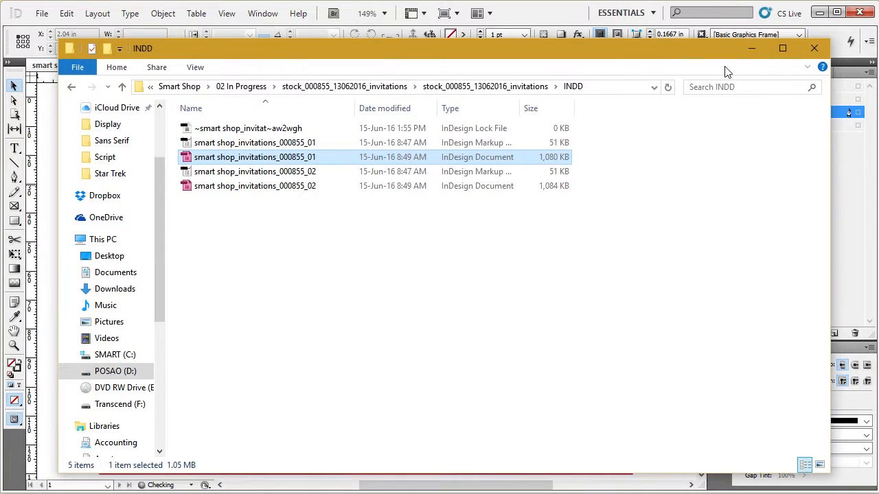
pyautogui.click(750, 48)
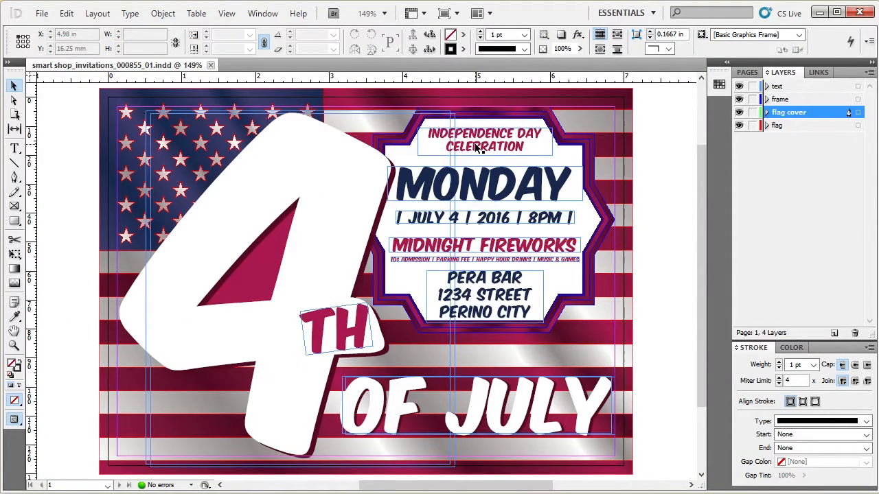
# Examine the invitation's pages, links, and the text, frame, flag cover and flag layers.
pyautogui.click(747, 72)
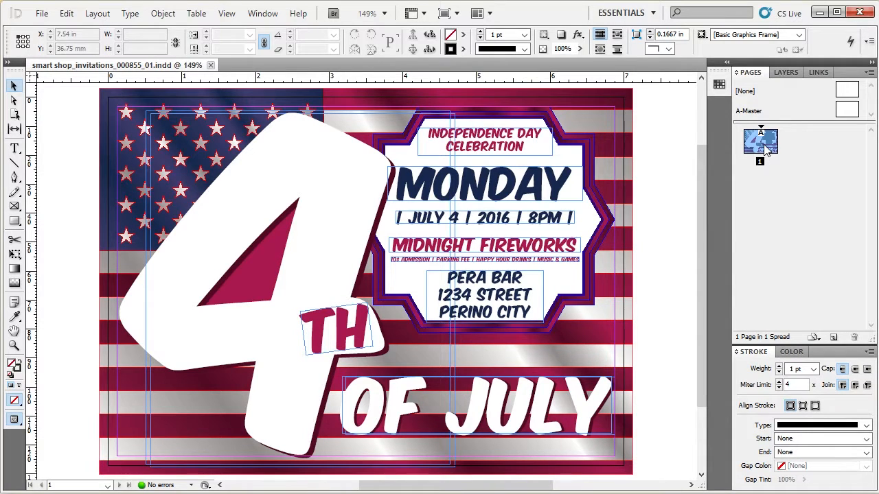
pyautogui.click(783, 72)
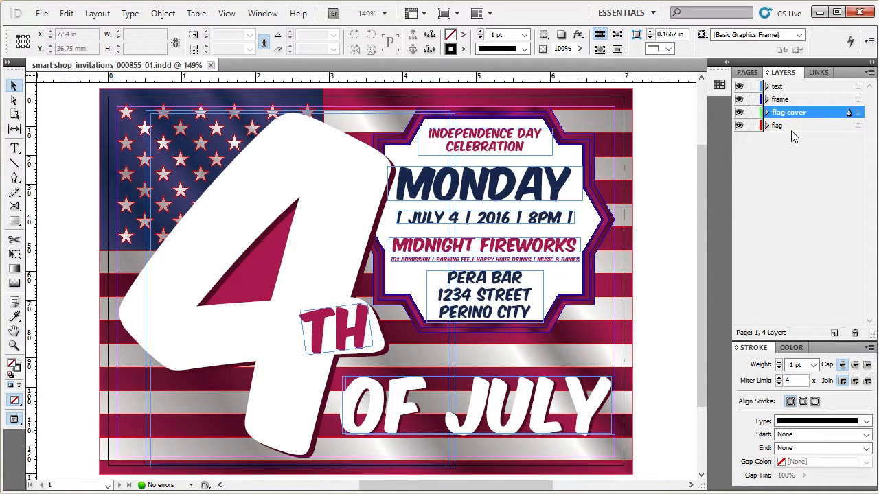
pyautogui.click(795, 87)
pyautogui.click(794, 100)
pyautogui.click(795, 127)
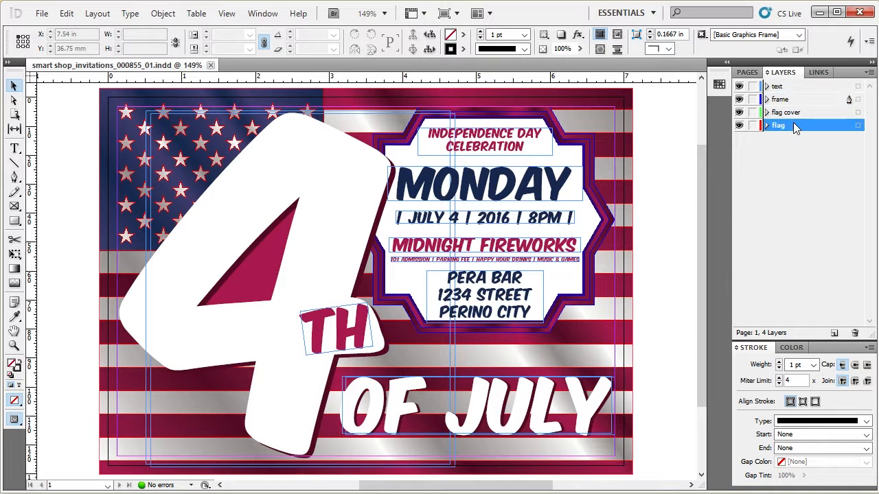
pyautogui.click(817, 73)
pyautogui.click(780, 72)
pyautogui.click(526, 139)
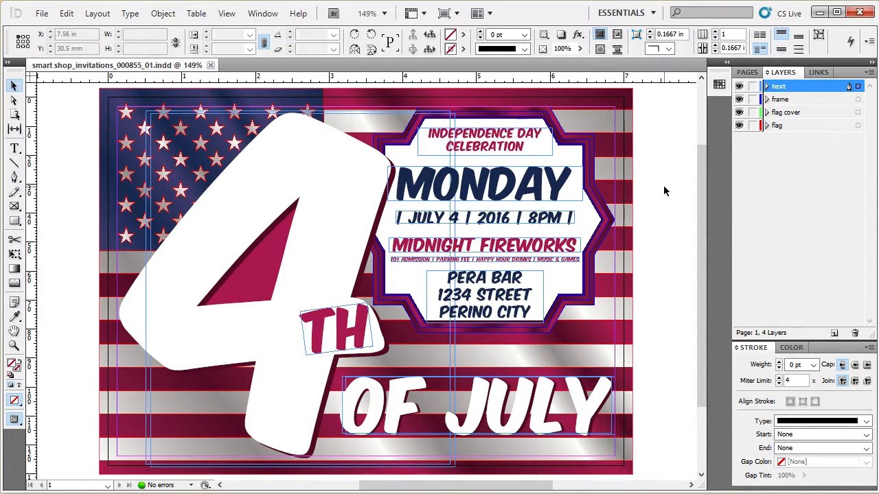
pyautogui.click(663, 185)
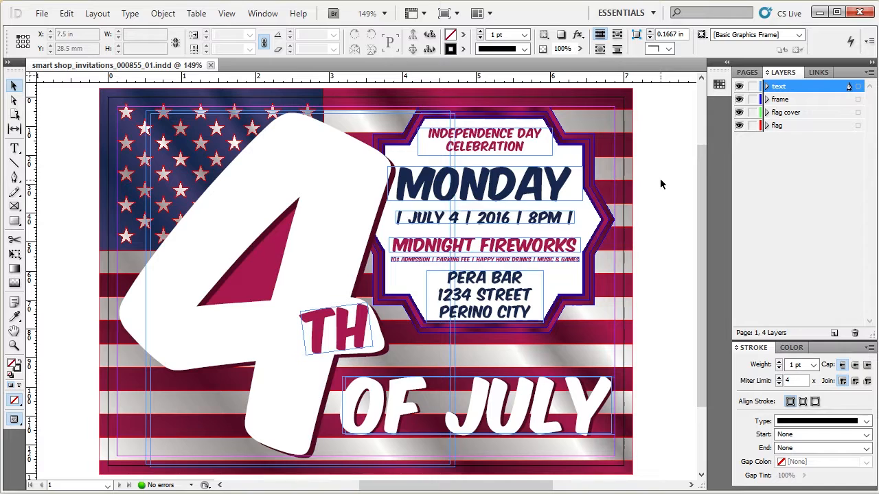
# Replace the word CELEBRATION with PARTY in the invitation's heading below INDEPENDENCE DAY.
pyautogui.click(513, 148)
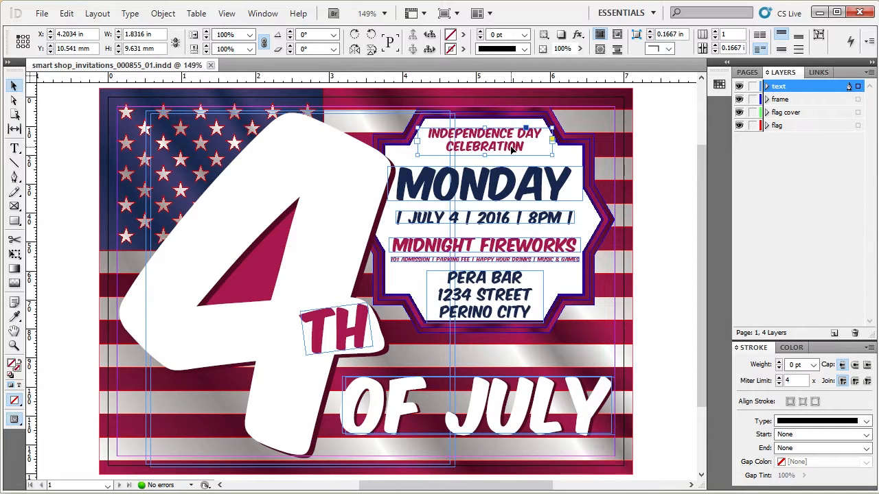
pyautogui.doubleClick(513, 148)
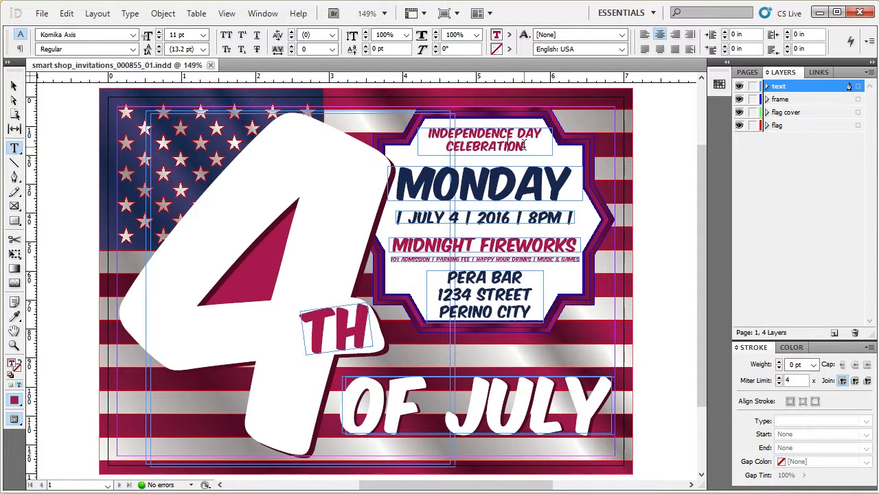
pyautogui.moveTo(523, 146); pyautogui.dragTo(447, 148)
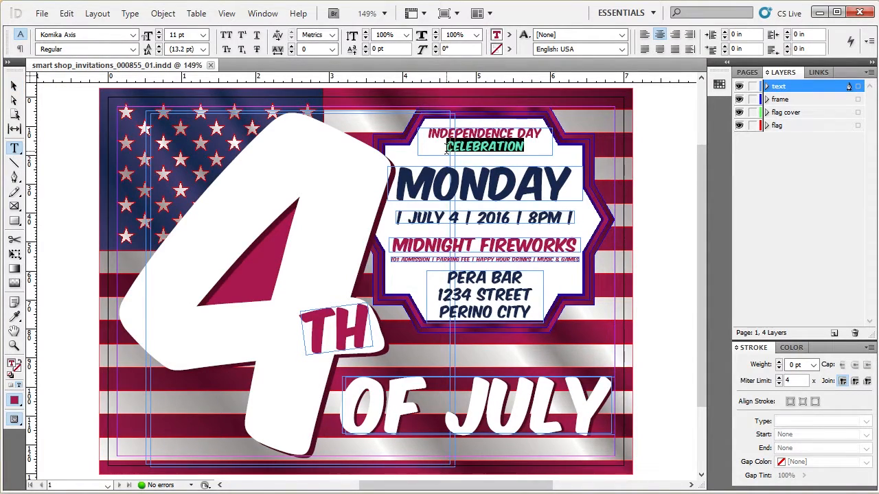
pyautogui.write('PARTY')
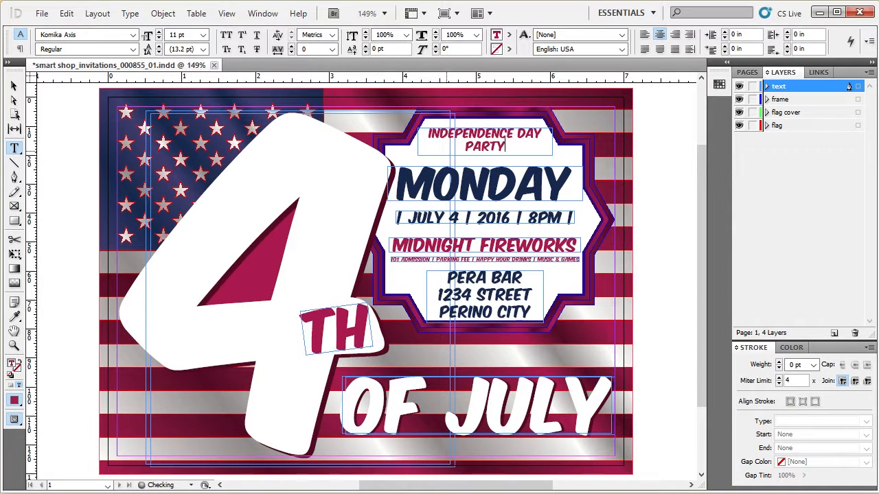
# Highlight the whole INDEPENDENCE DAY PARTY heading, inspect its character formatting options, and return to the Selection tool.
pyautogui.doubleClick(486, 150)
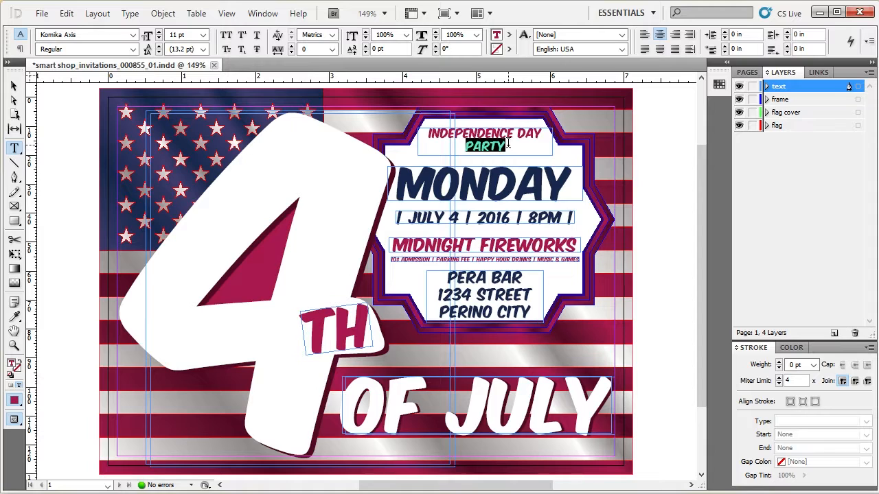
pyautogui.moveTo(507, 145); pyautogui.dragTo(437, 122)
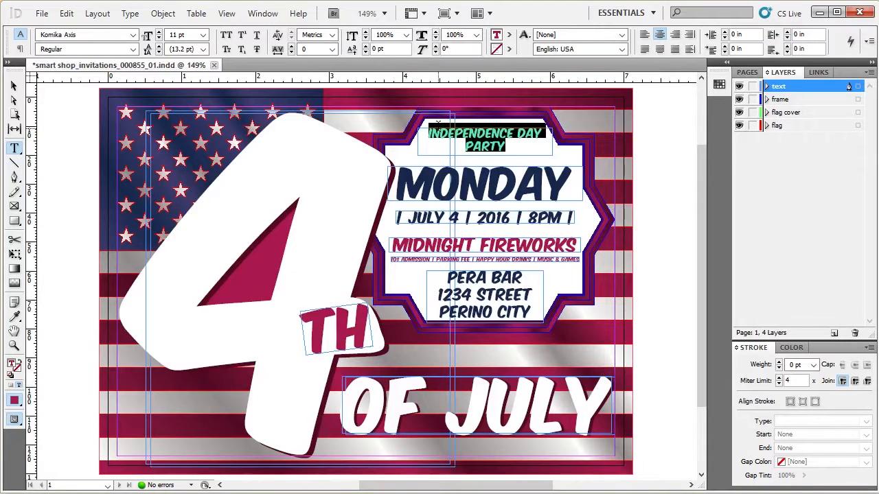
pyautogui.click(227, 49)
pyautogui.click(228, 37)
pyautogui.click(13, 86)
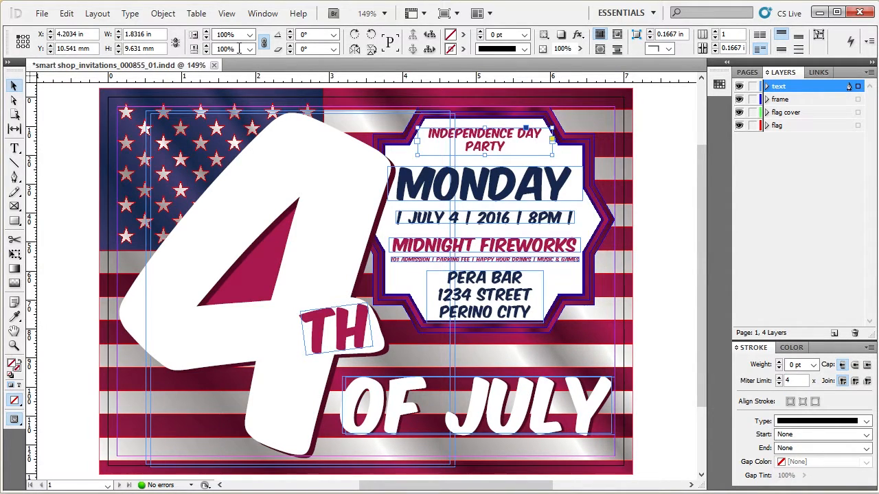
# Display the Character panel and dock it as a collapsed icon beside the Layers panel, keeping the dock at the workspace edge.
pyautogui.click(263, 13)
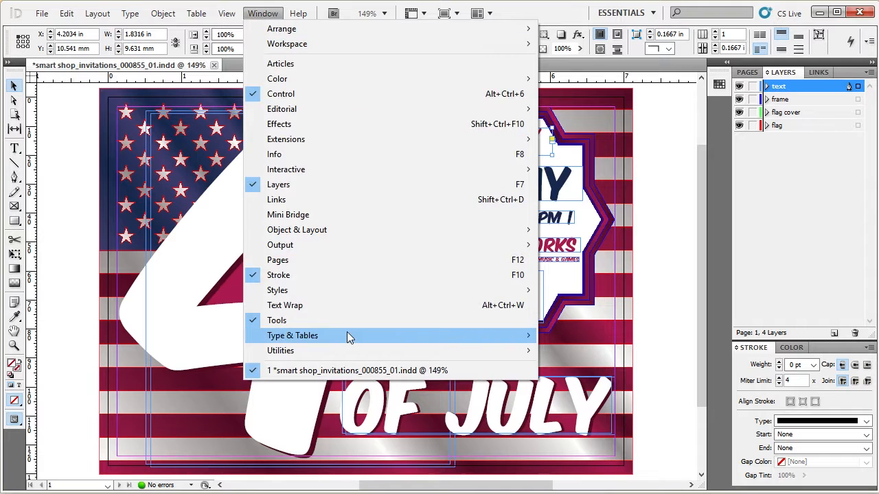
pyautogui.moveTo(348, 337)
pyautogui.click(171, 338)
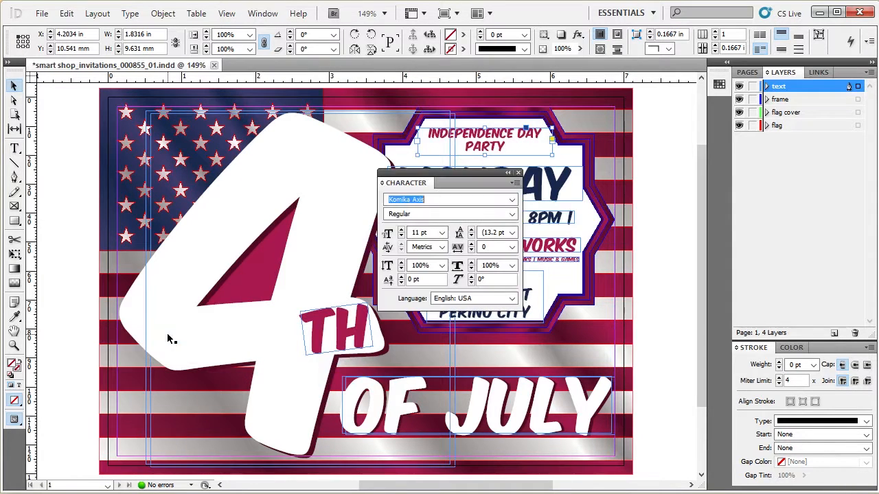
pyautogui.moveTo(453, 177); pyautogui.dragTo(699, 157)
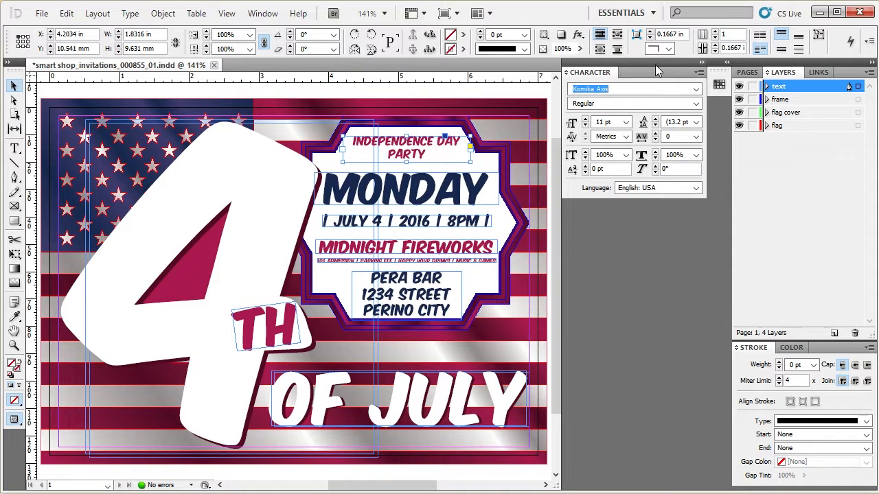
pyautogui.moveTo(655, 66); pyautogui.dragTo(723, 108)
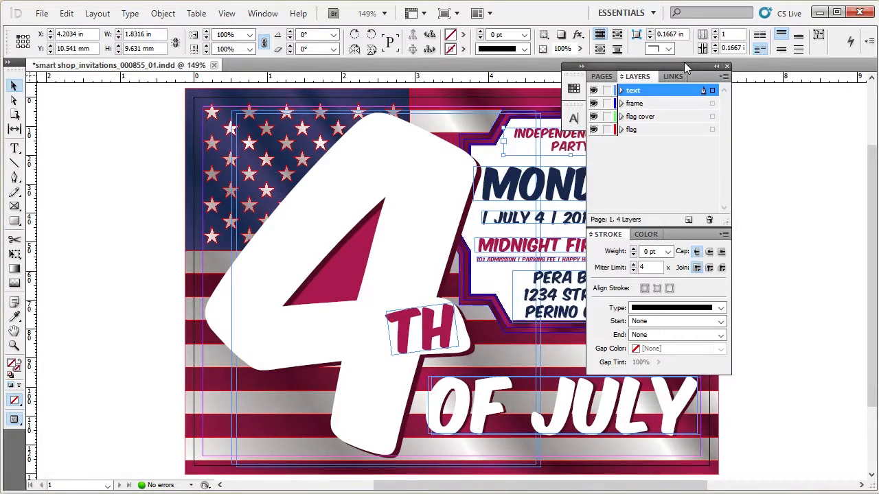
pyautogui.moveTo(686, 67)
pyautogui.mouseDown()
pyautogui.moveTo(868, 85)
pyautogui.moveTo(870, 93)
pyautogui.mouseUp()
# Change the INDEPENDENCE DAY PARTY heading's font to Lucida Bright Demibold, try a 12 pt size, and return it to 11 pt.
pyautogui.click(719, 114)
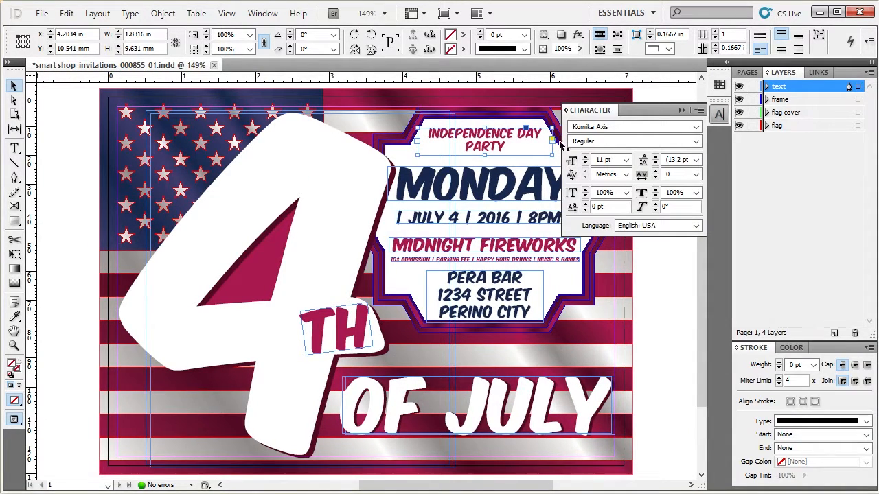
pyautogui.click(696, 127)
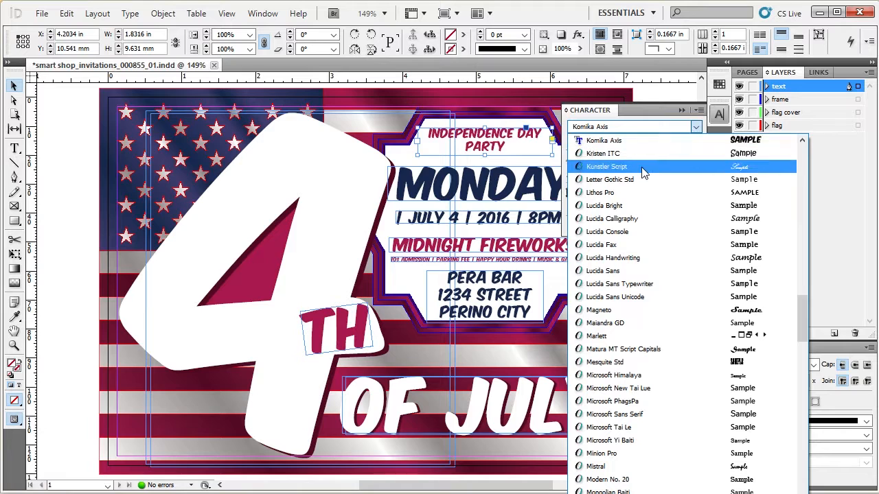
pyautogui.click(647, 205)
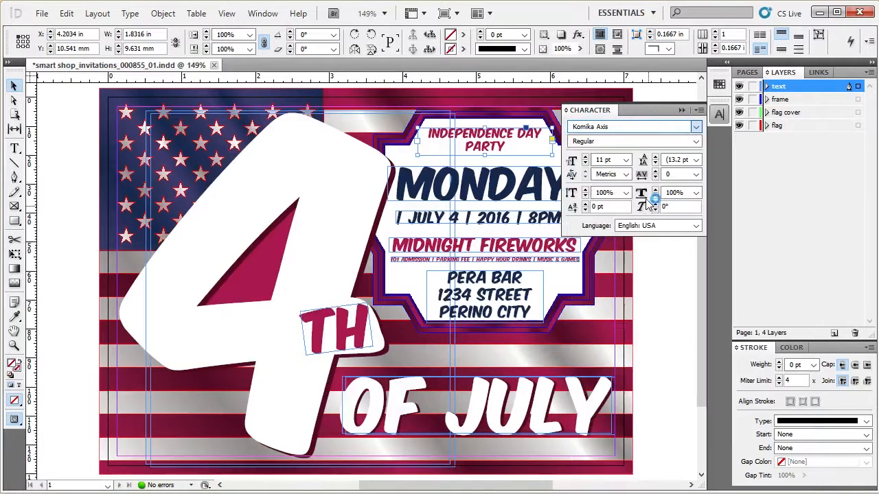
pyautogui.click(695, 141)
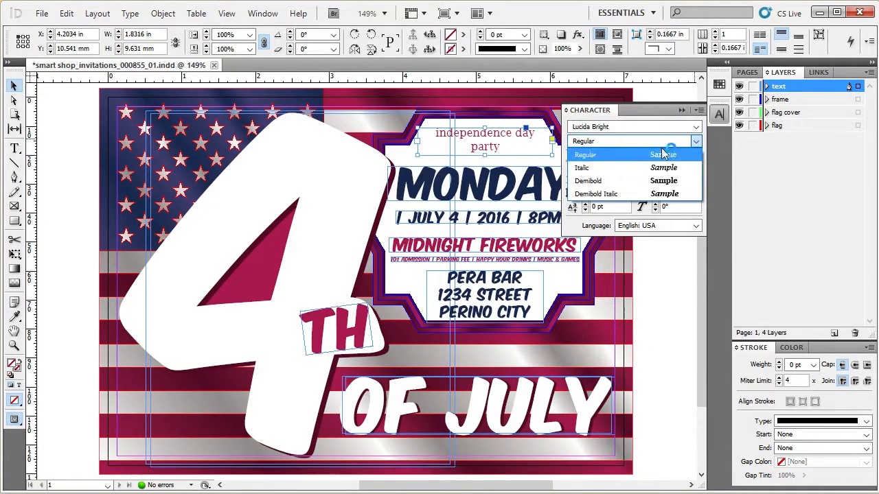
pyautogui.click(592, 181)
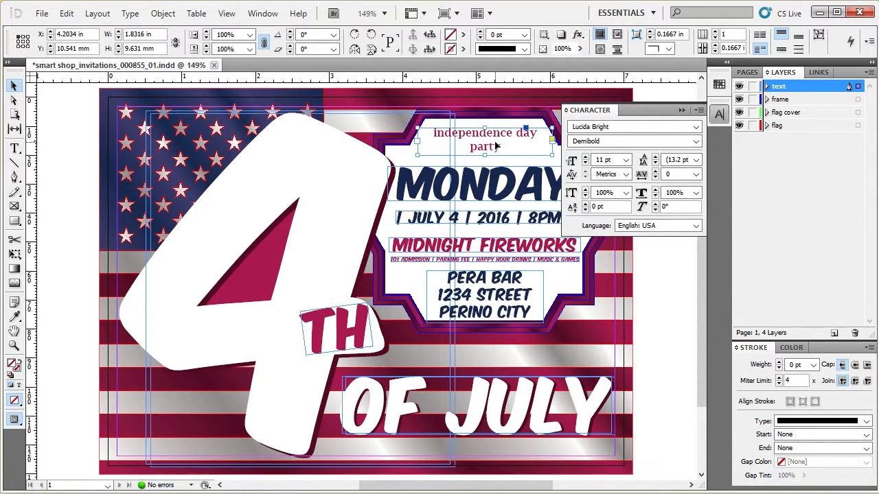
pyautogui.click(585, 157)
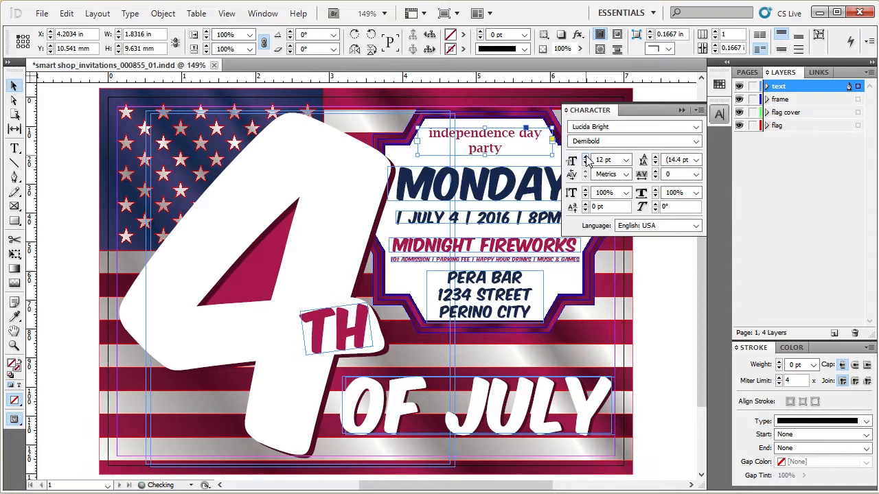
pyautogui.click(585, 163)
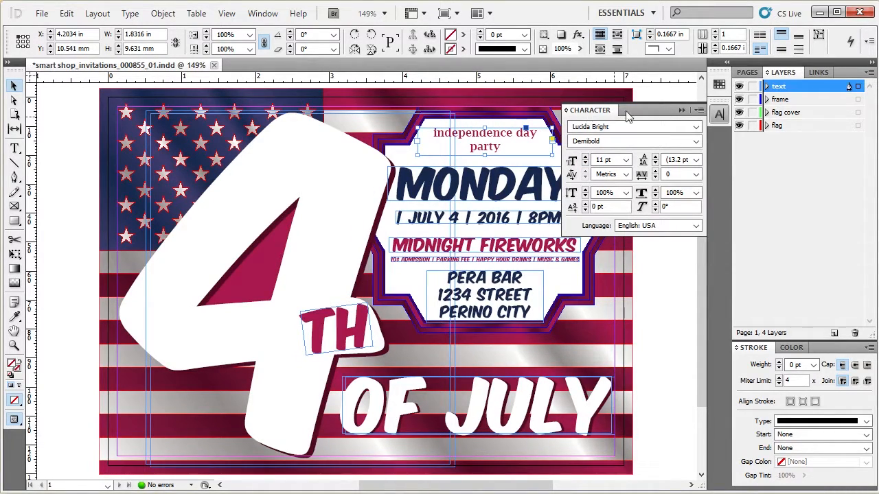
# Collapse the Character panel and select the MONDAY text frame.
pyautogui.click(727, 116)
pyautogui.click(672, 228)
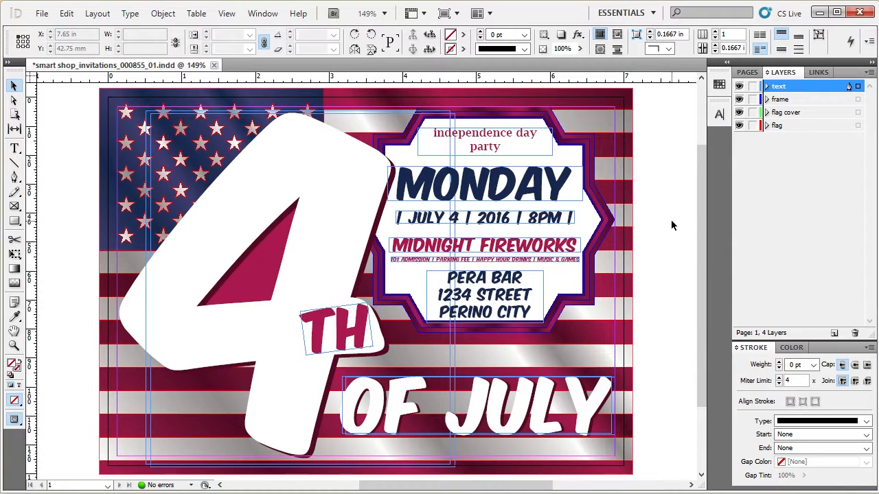
pyautogui.click(491, 184)
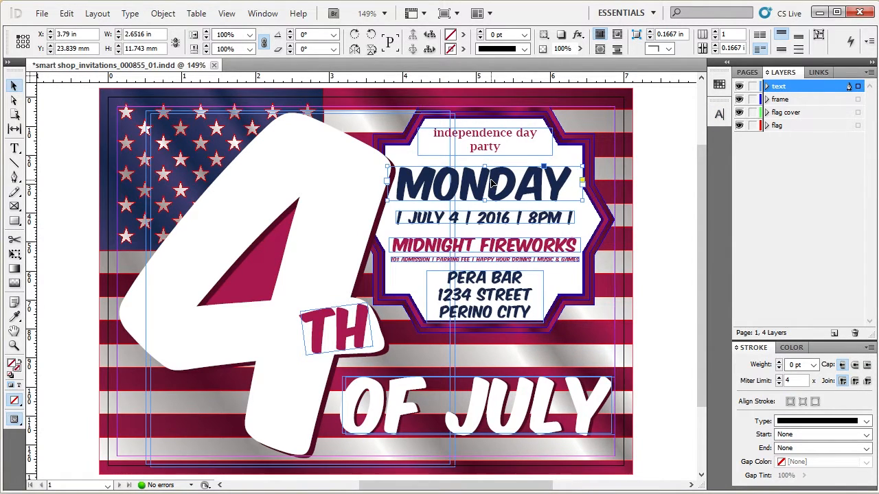
# Select the independence day party heading frame and briefly show the list of document swatches.
pyautogui.click(496, 152)
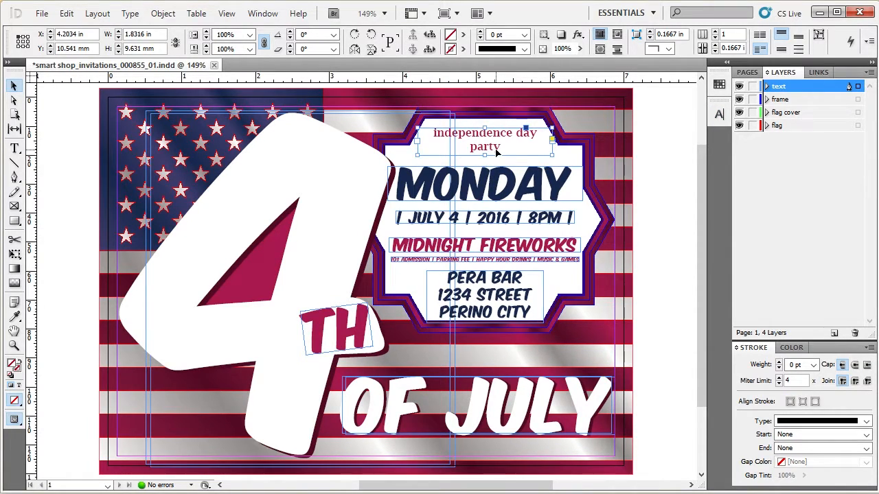
pyautogui.click(719, 84)
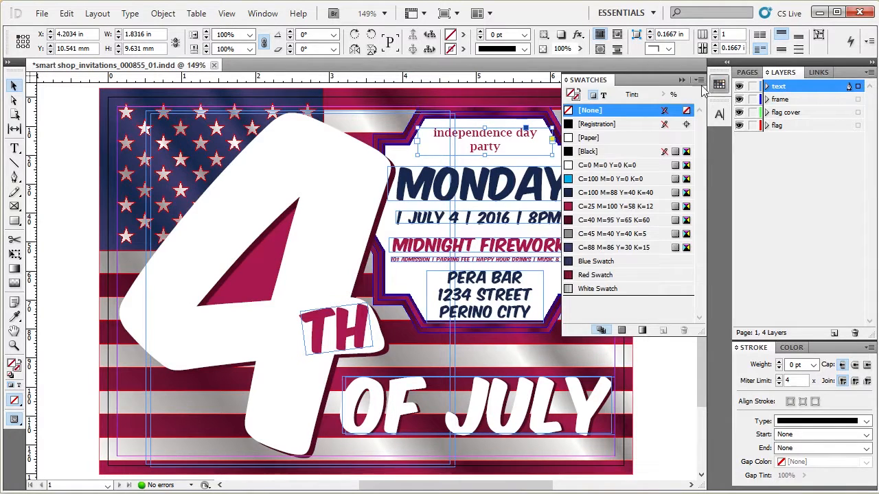
pyautogui.click(720, 84)
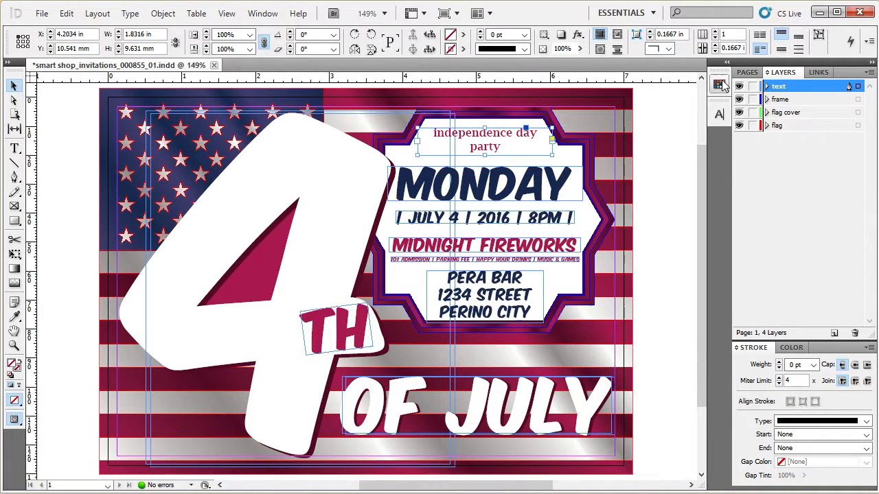
# Try swatches C=100 M=88 Y=40 K=40 and C=25 M=100 Y=58 K=12 as the MONDAY frame's fill, and reset the fill to None.
pyautogui.click(565, 185)
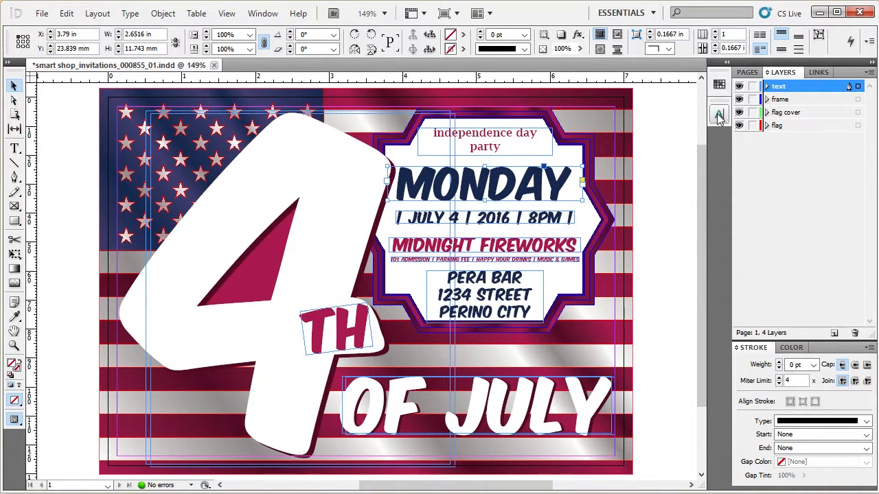
pyautogui.click(719, 85)
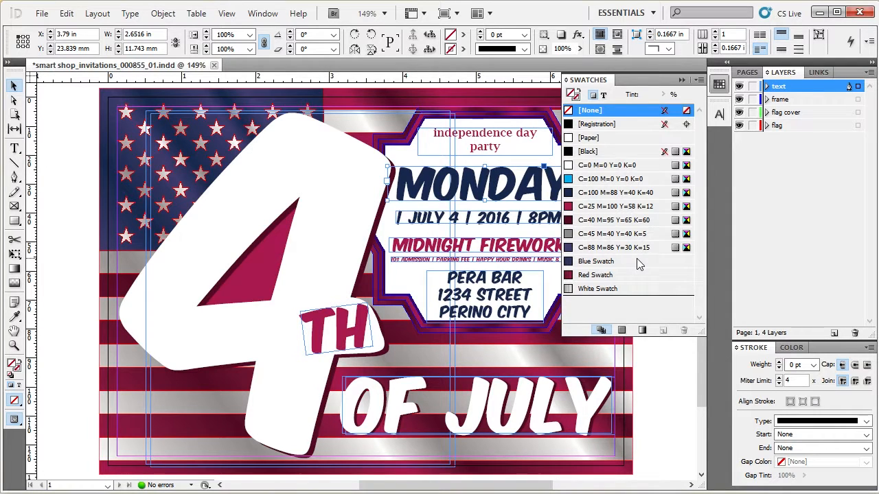
pyautogui.click(624, 193)
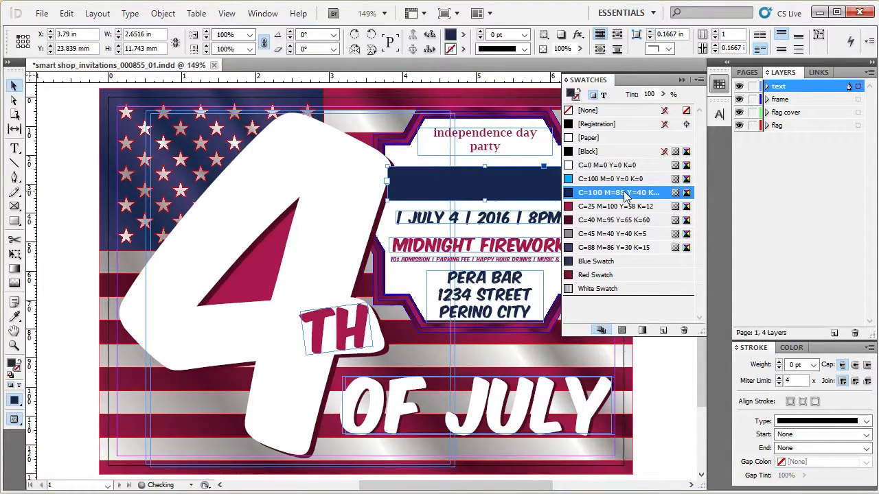
pyautogui.click(619, 208)
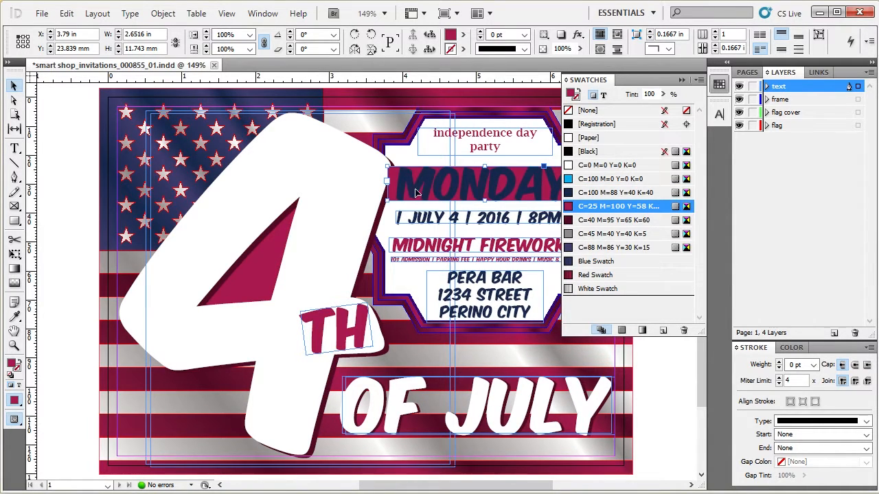
pyautogui.click(719, 83)
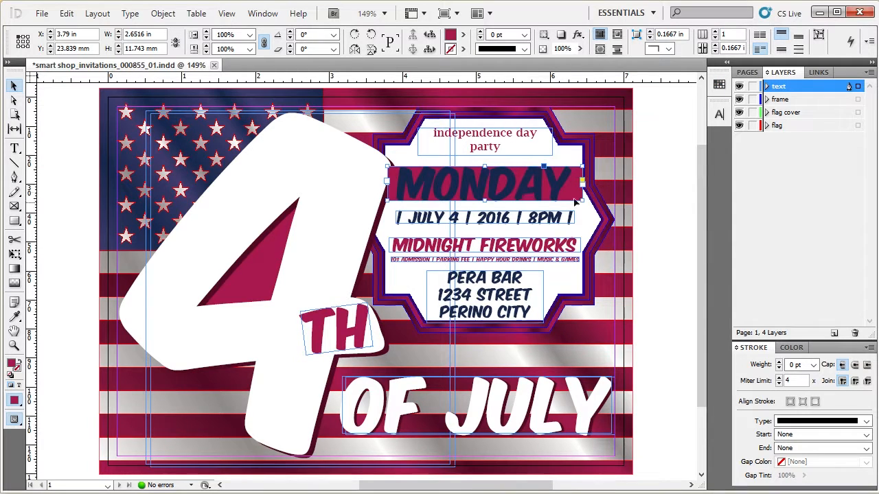
pyautogui.click(463, 35)
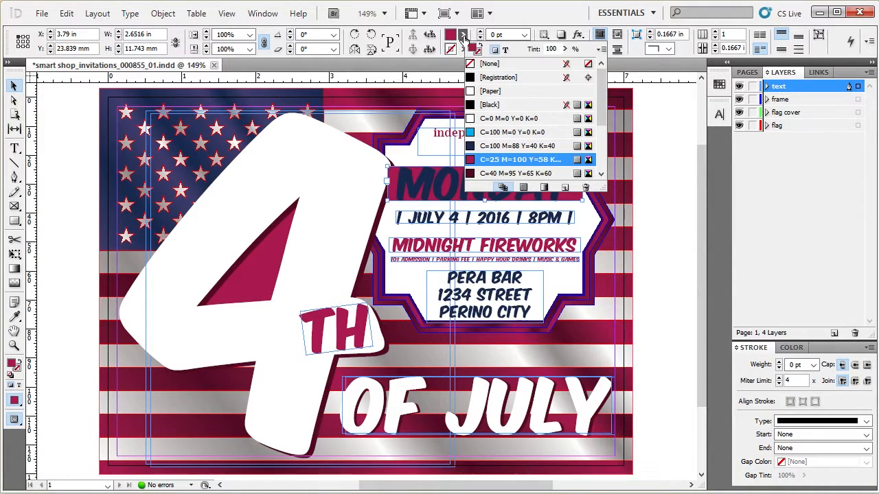
pyautogui.click(487, 66)
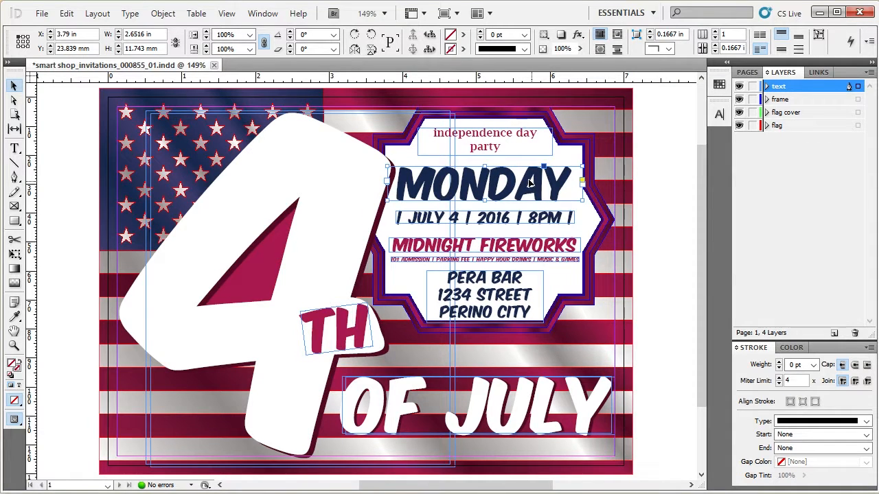
# Make color formatting affect the text, apply swatch C=25 M=100 Y=58 K=12 to MONDAY, and deselect the frame.
pyautogui.click(17, 388)
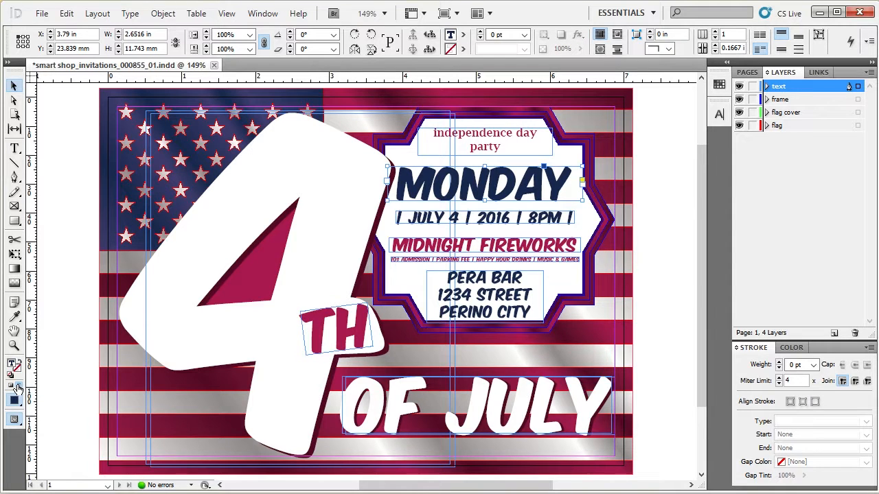
pyautogui.click(719, 84)
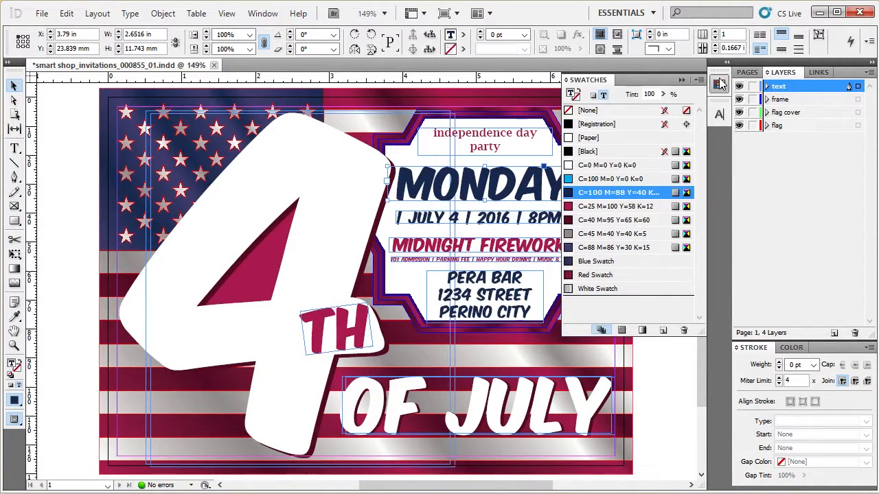
pyautogui.click(629, 206)
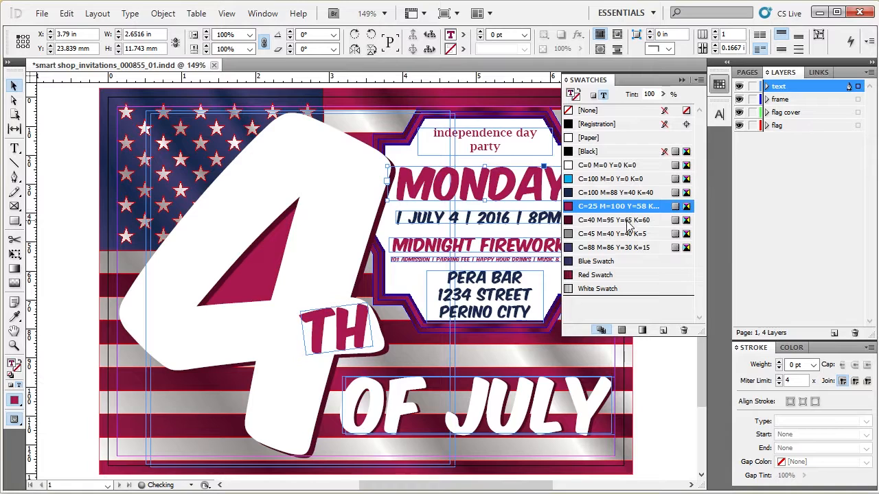
pyautogui.click(628, 221)
pyautogui.click(630, 207)
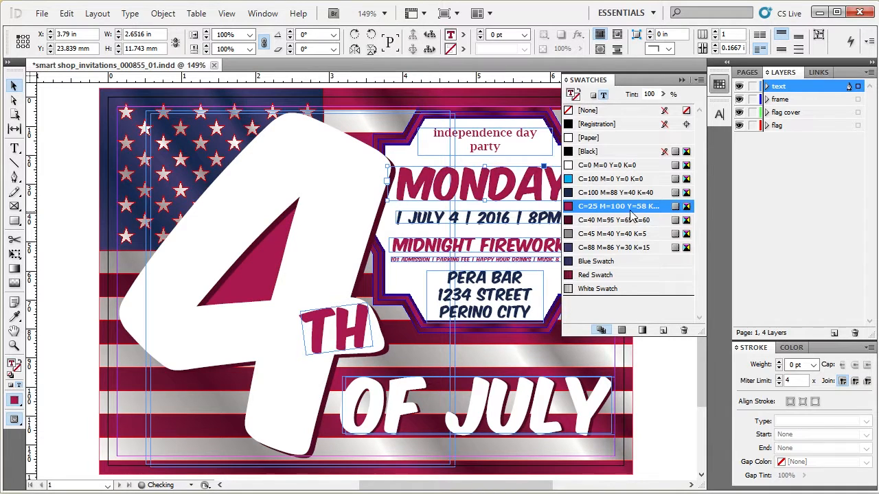
pyautogui.click(719, 84)
pyautogui.click(674, 204)
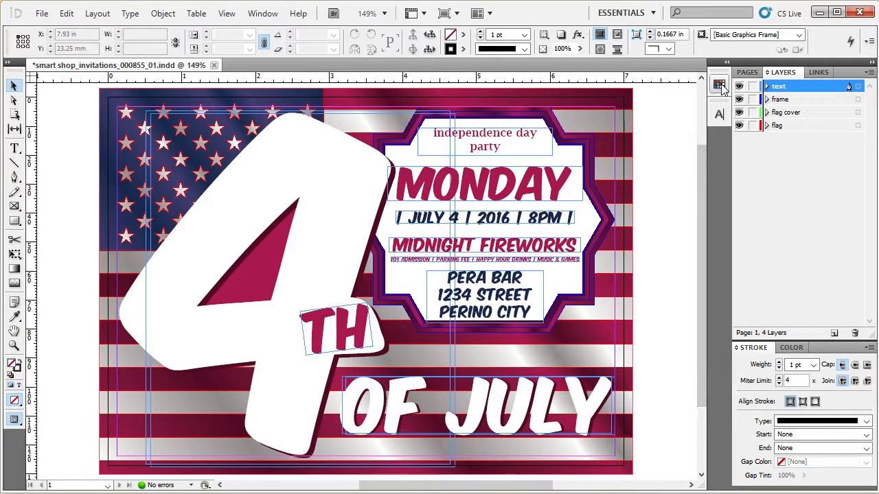
# Hide the frame edges throughout the invitation layout, with the Swatches panel collapsed.
pyautogui.click(719, 87)
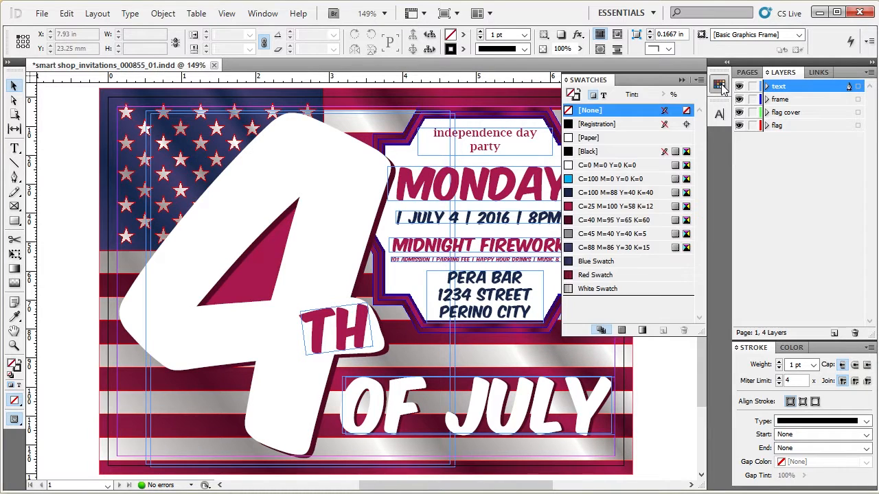
pyautogui.click(721, 88)
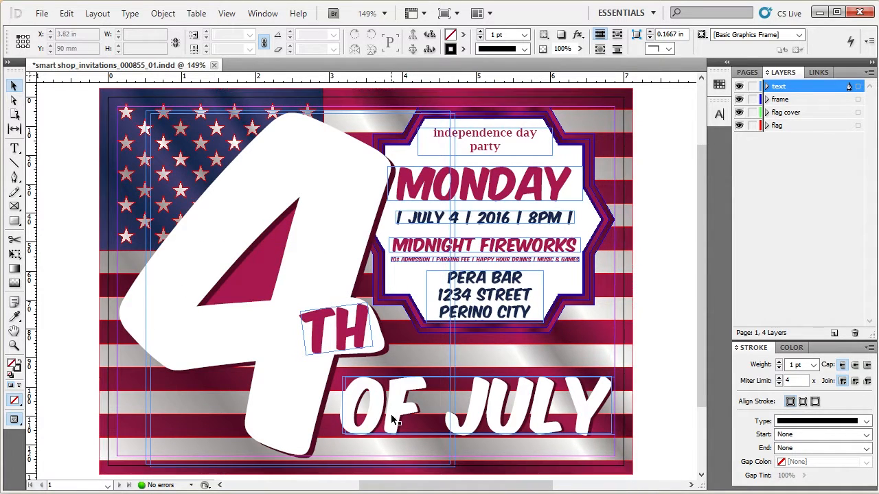
pyautogui.click(226, 13)
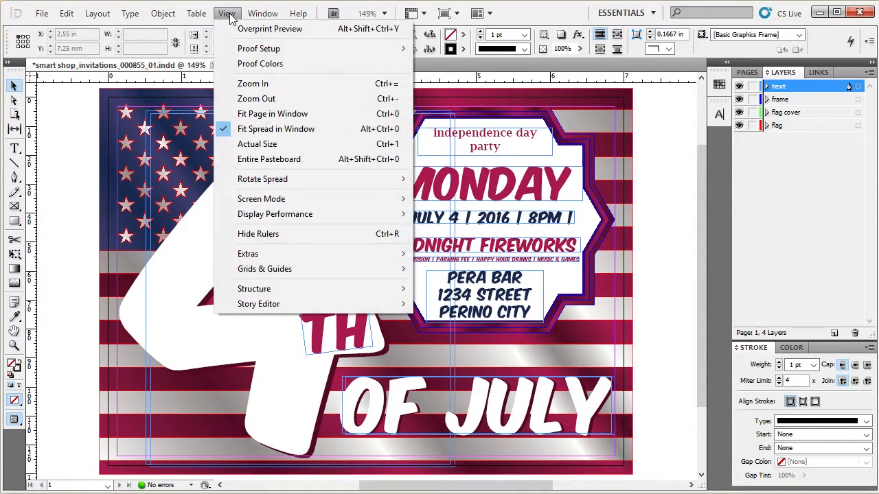
pyautogui.moveTo(313, 255)
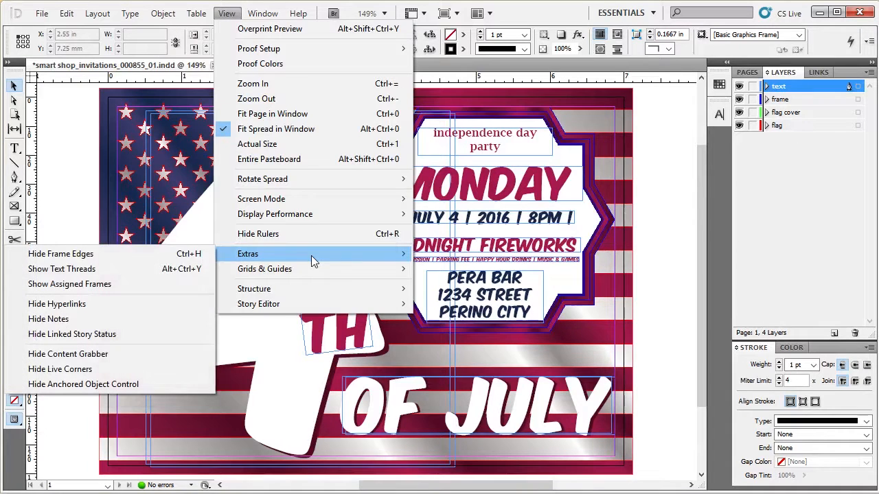
pyautogui.click(134, 258)
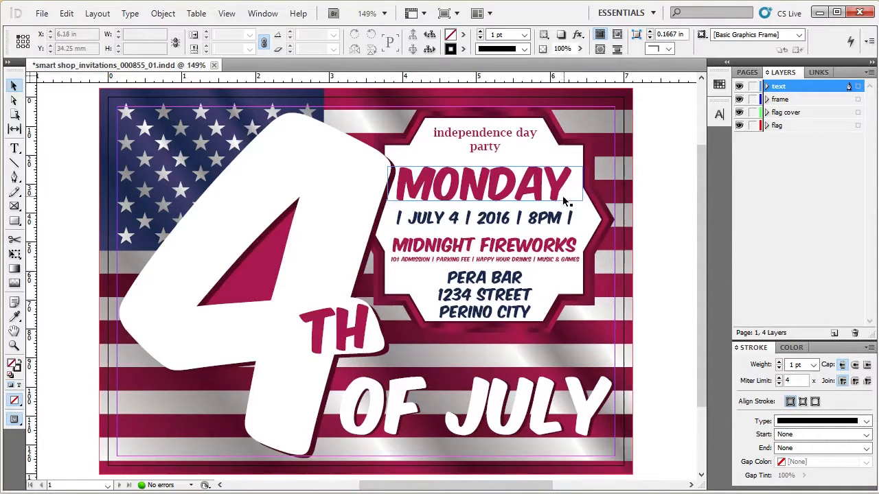
# Open the options of the C=25 M=100 Y=58 K=12 swatch, move the dialog clear of the swatch list, and keep CMYK as color mode.
pyautogui.click(719, 84)
pyautogui.click(636, 208)
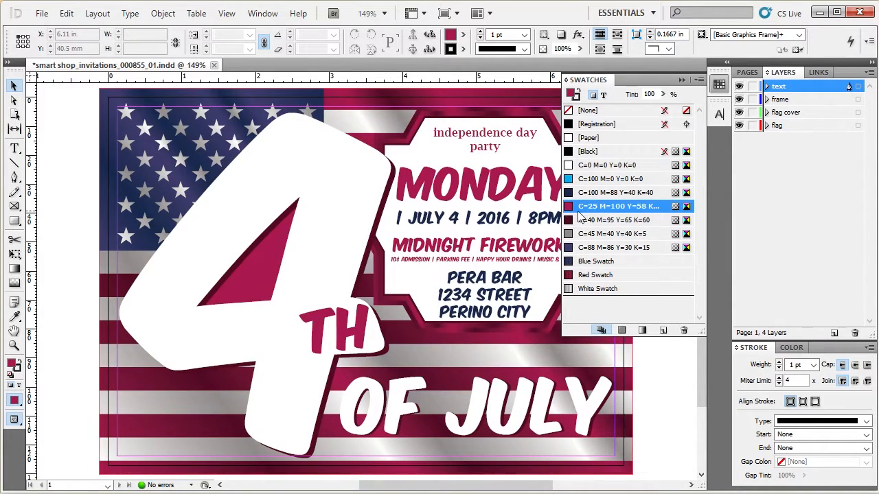
pyautogui.doubleClick(567, 208)
pyautogui.moveTo(667, 118); pyautogui.dragTo(279, 149)
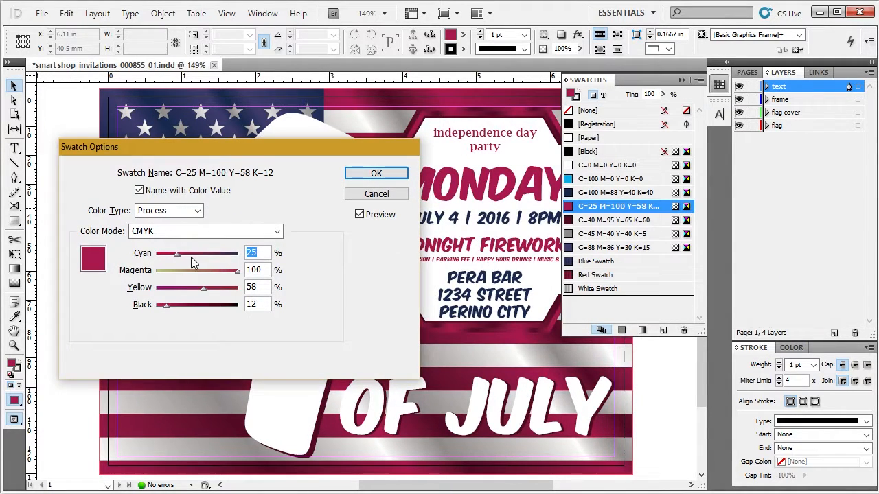
pyautogui.click(170, 230)
pyautogui.click(165, 244)
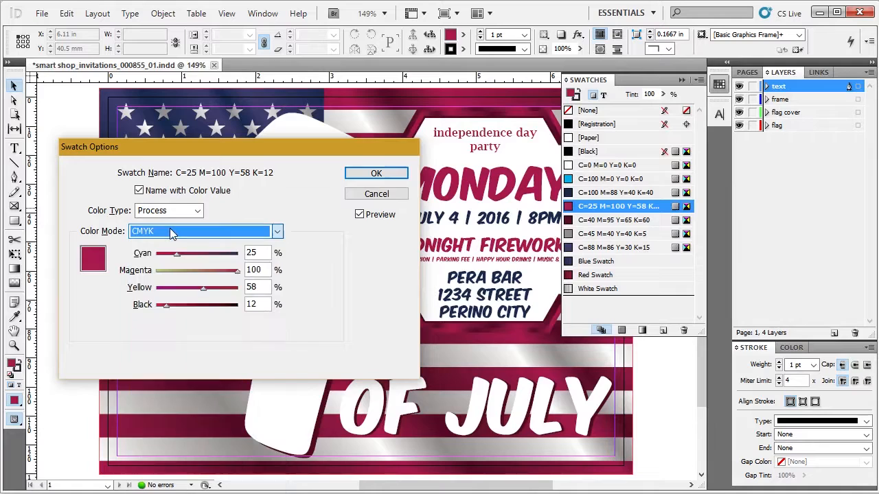
# Try a blue version of the swatch with 58% cyan, 25% magenta and 17% yellow.
pyautogui.moveTo(184, 256); pyautogui.dragTo(204, 255)
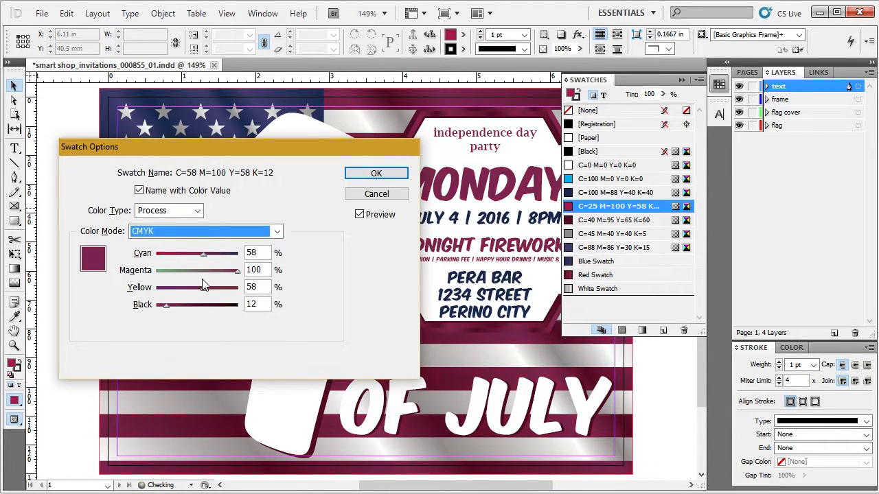
pyautogui.moveTo(205, 289); pyautogui.dragTo(170, 289)
pyautogui.moveTo(238, 273); pyautogui.dragTo(177, 280)
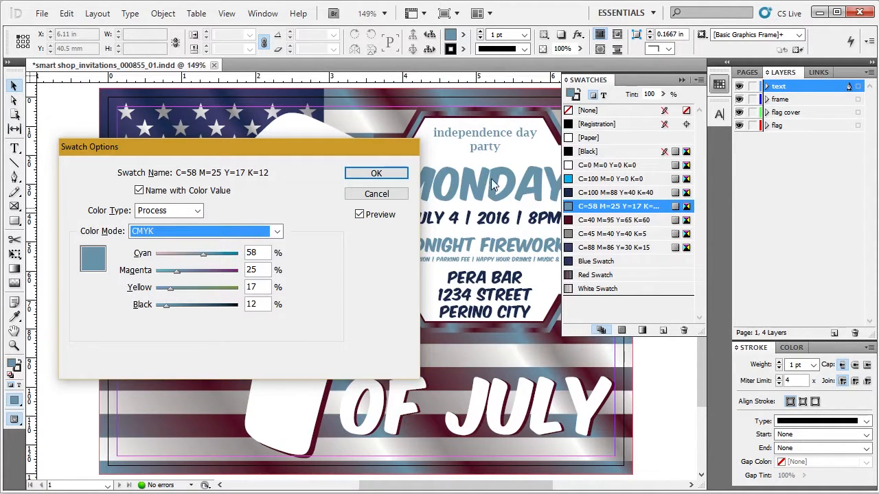
# Change the swatch's color mode to PANTONE solid matte.
pyautogui.click(172, 232)
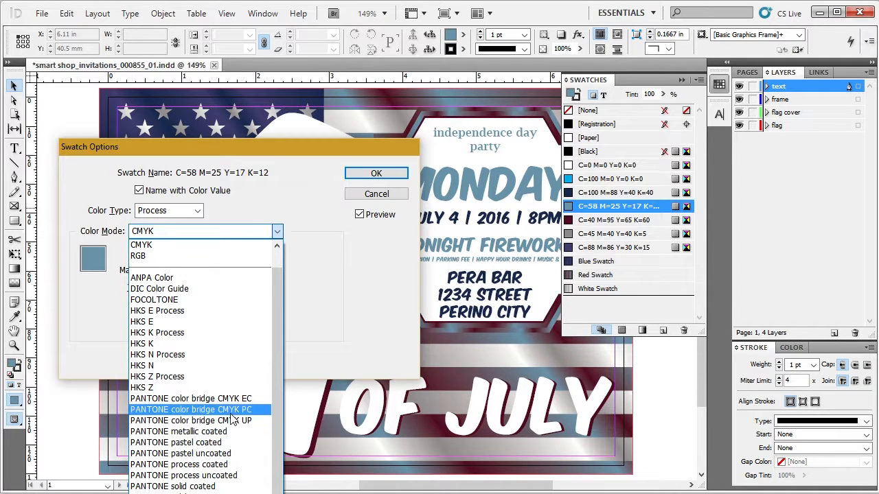
pyautogui.scroll(-2, 232, 420)
pyautogui.scroll(-2, 232, 420)
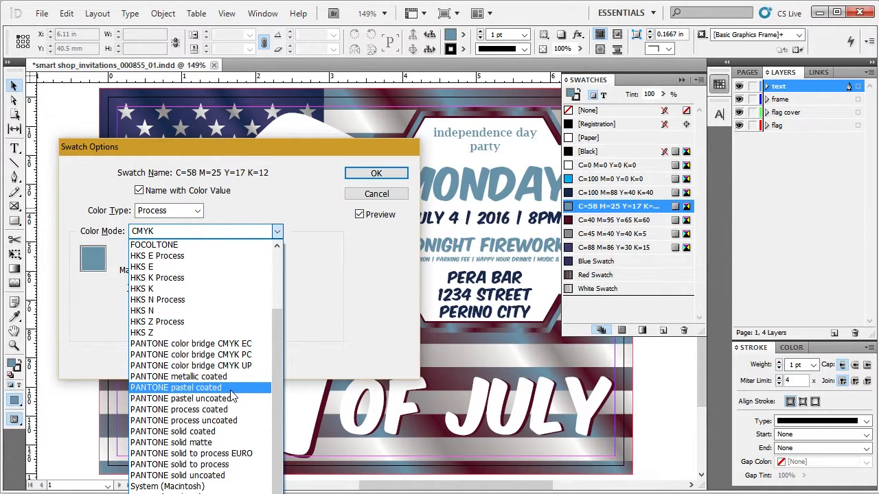
pyautogui.click(247, 442)
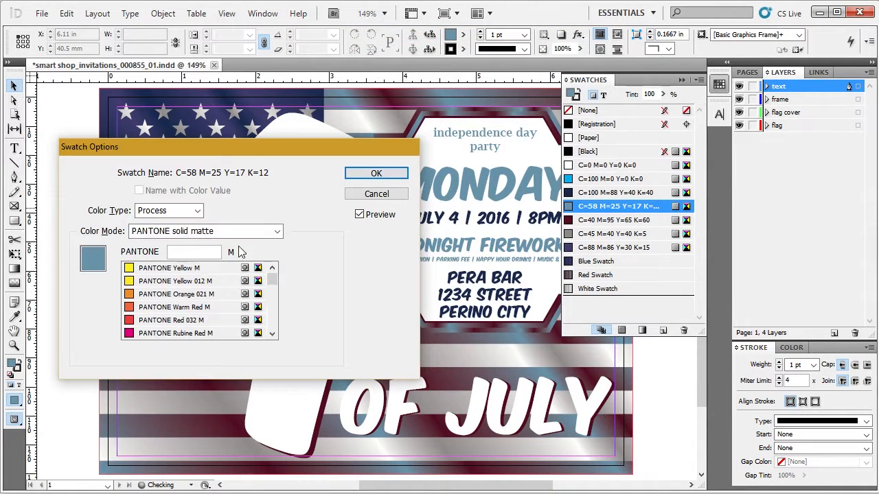
# Try PANTONE Red 032 M for the swatch, then choose PANTONE Hexachrome Magenta M and apply it.
pyautogui.click(190, 282)
pyautogui.click(184, 320)
pyautogui.scroll(-5, 191, 322)
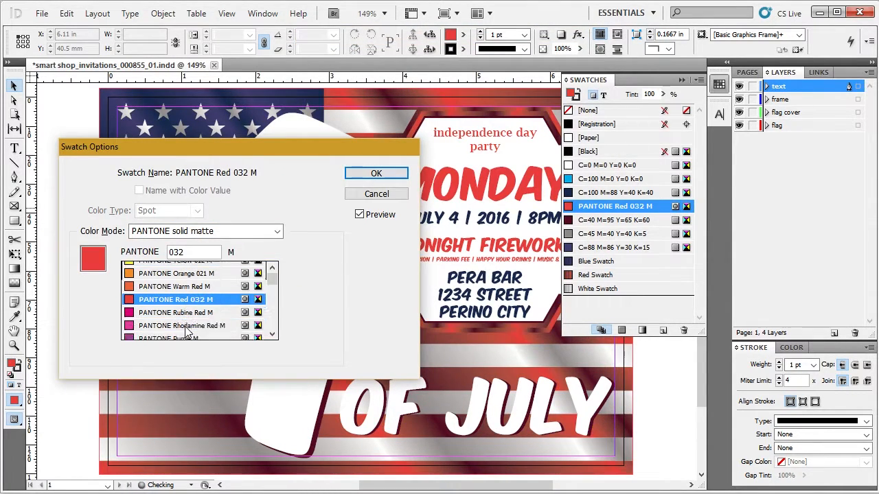
pyautogui.click(185, 333)
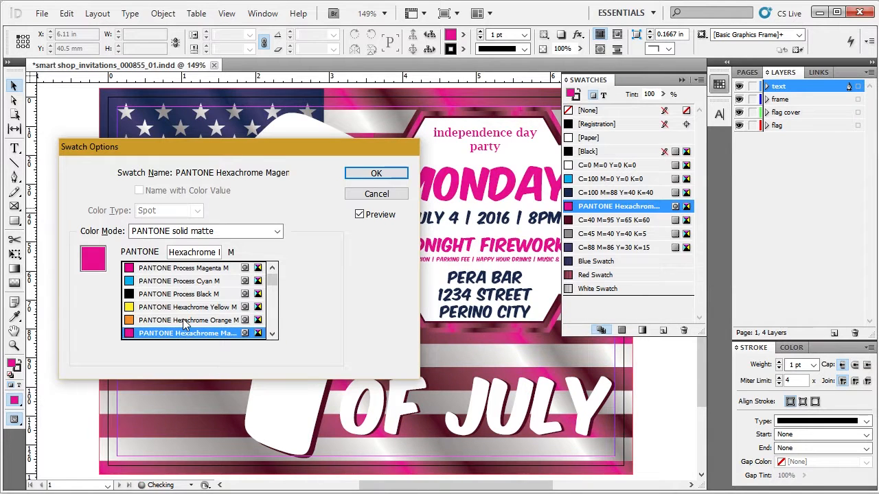
pyautogui.click(185, 320)
pyautogui.click(185, 333)
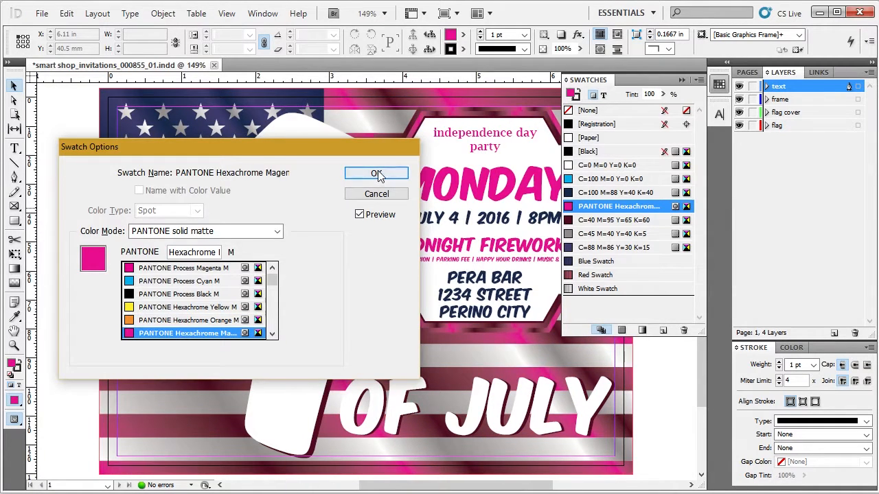
pyautogui.click(373, 173)
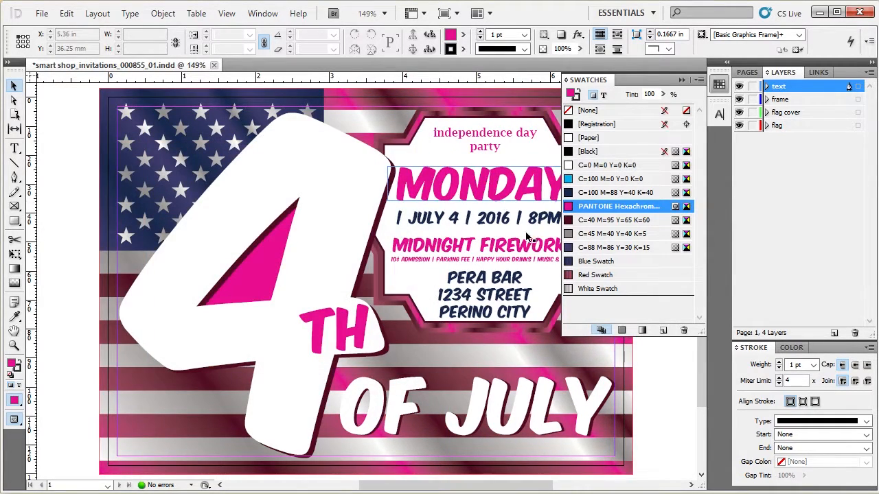
# Inspect the Red Swatch gradient's options, close them without changes, and select the MONDAY text frame.
pyautogui.doubleClick(627, 275)
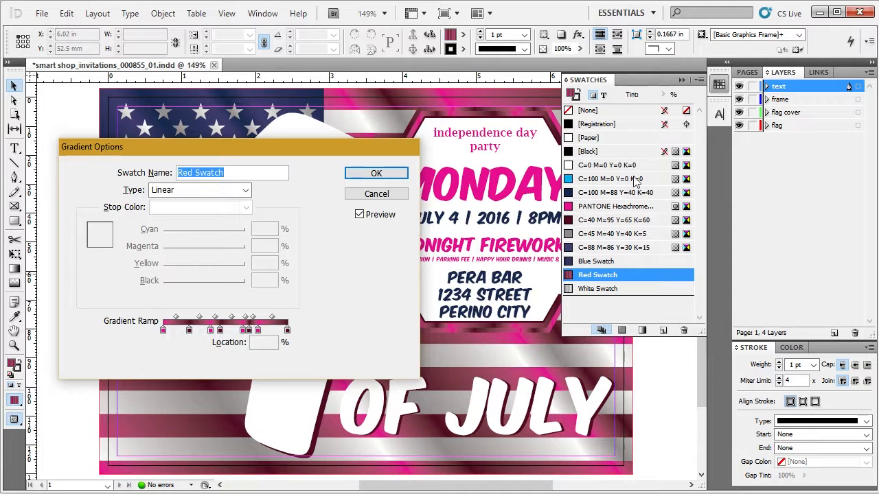
pyautogui.click(376, 194)
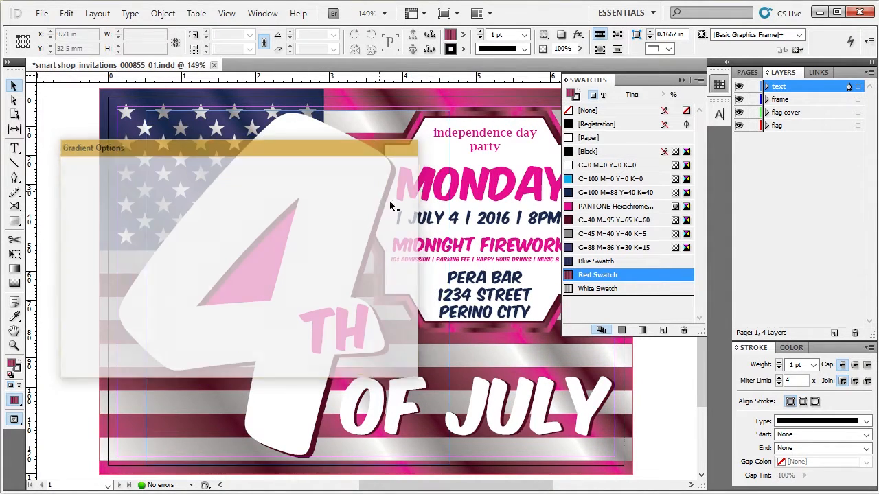
pyautogui.click(483, 189)
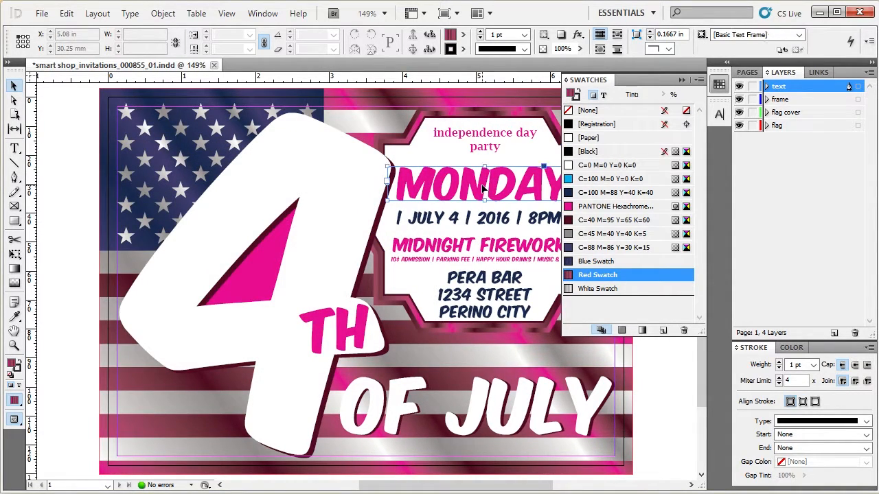
# Collapse the Swatches panel and deselect the MONDAY text frame.
pyautogui.click(719, 85)
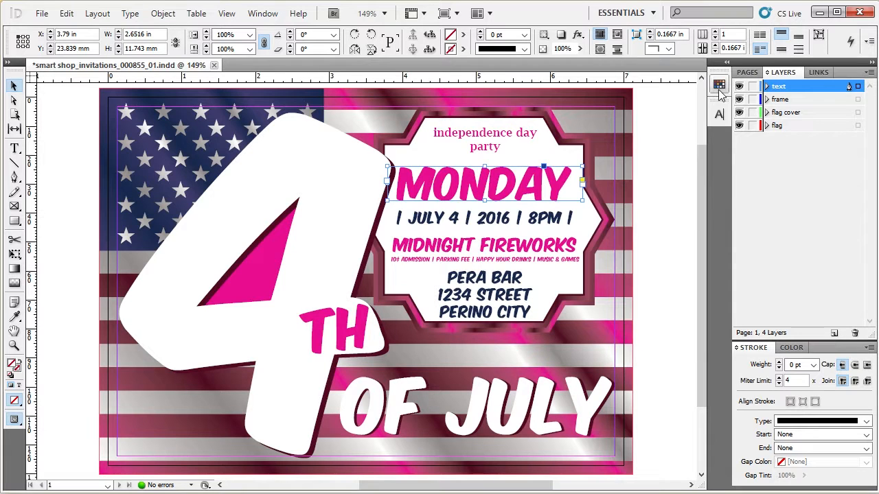
pyautogui.click(685, 239)
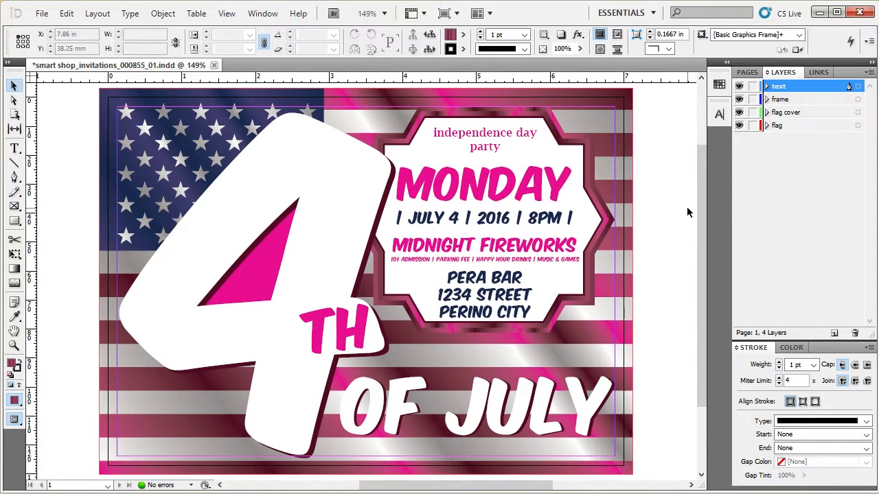
pyautogui.click(821, 12)
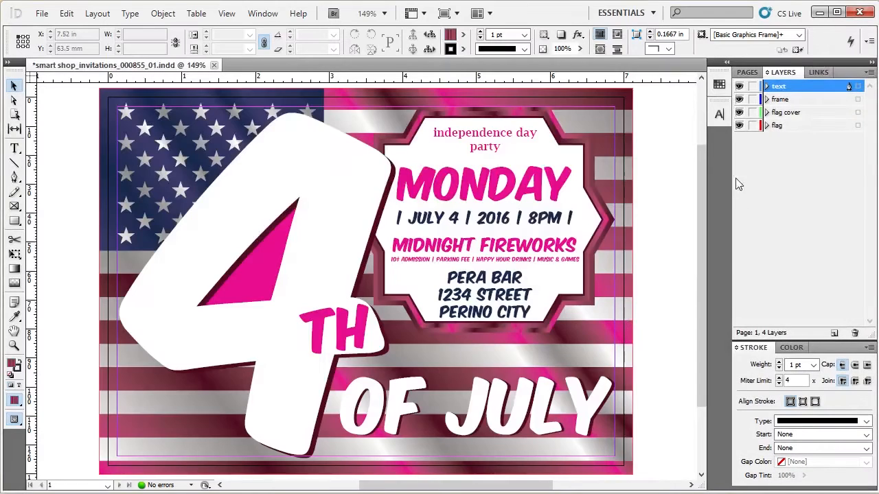
# Convert all text on the text layer to outlines, and check the resulting MONDAY and date line shapes.
pyautogui.click(549, 189)
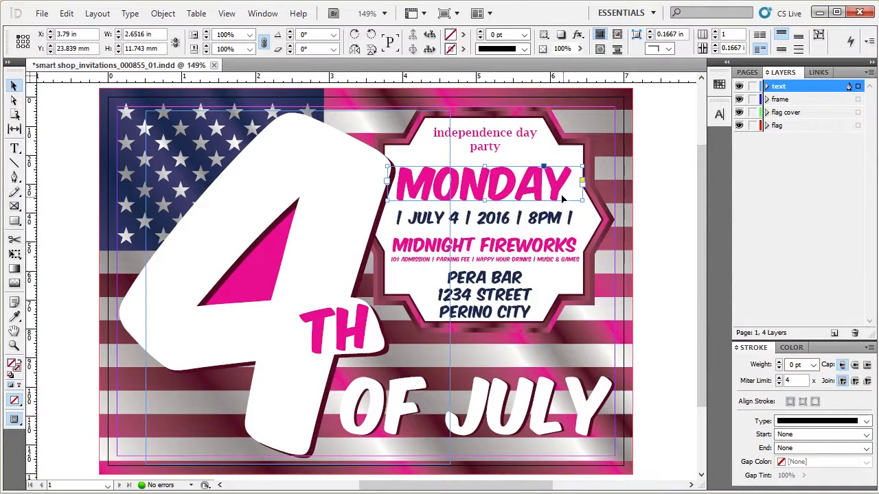
pyautogui.click(857, 88)
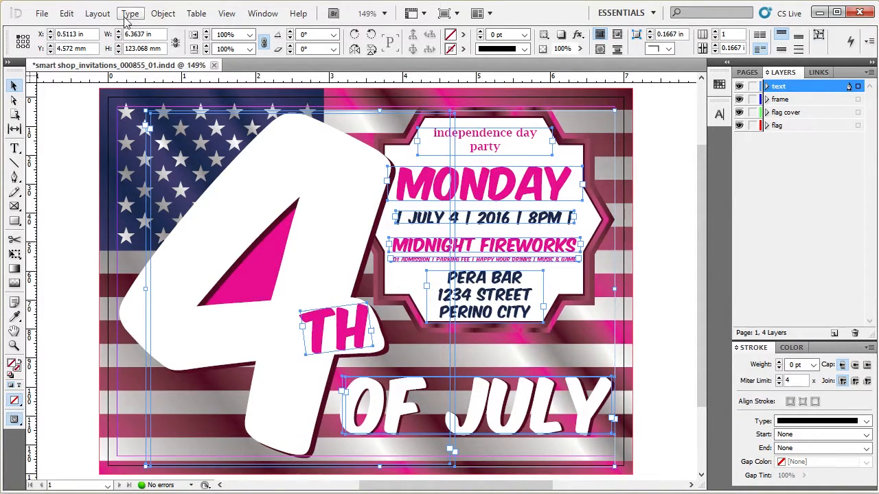
pyautogui.click(98, 17)
pyautogui.moveTo(130, 14)
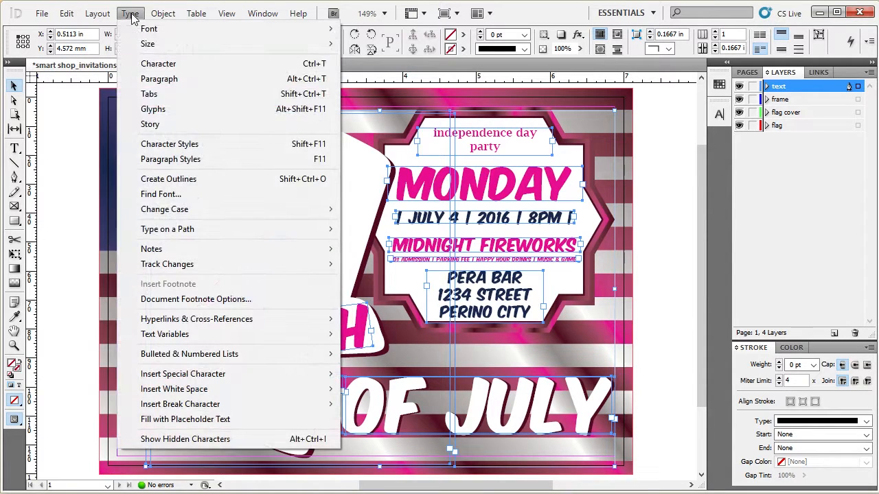
pyautogui.click(186, 181)
pyautogui.click(678, 170)
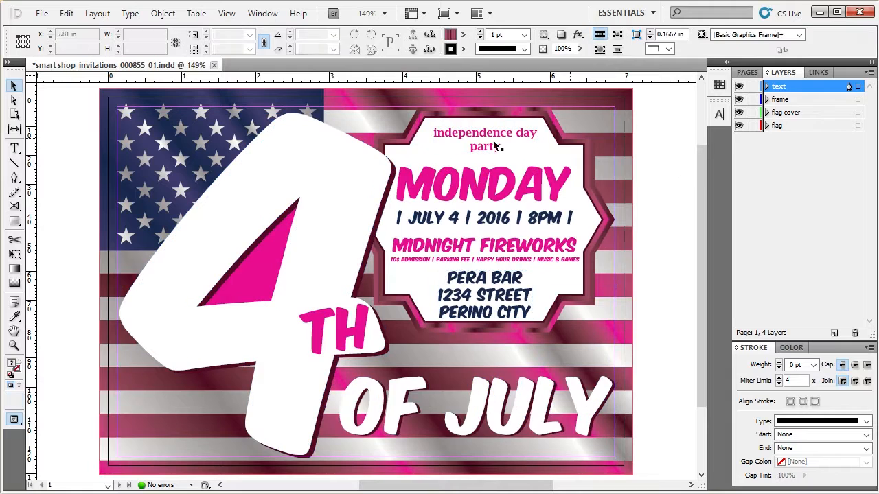
pyautogui.click(475, 196)
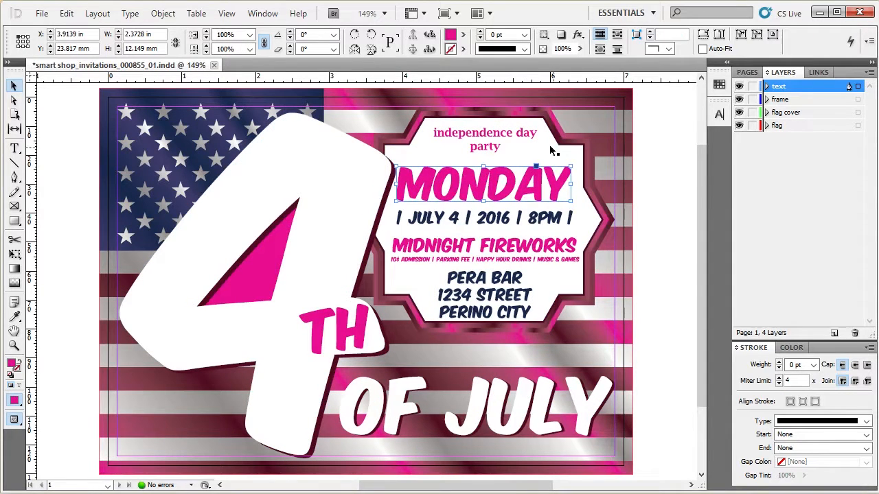
pyautogui.click(540, 219)
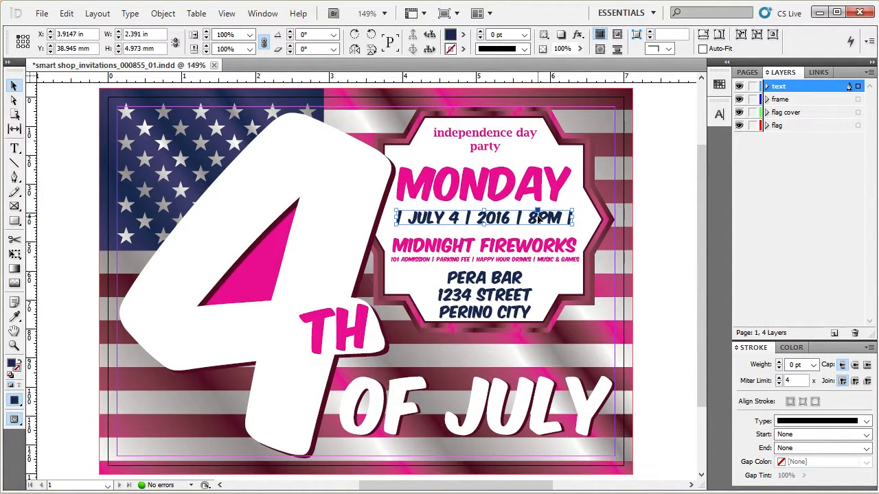
pyautogui.click(668, 217)
# Save the document under the new name "smart shop_invitations_000855_01 OUTLINE" in the INDD folder as an InDesign CS5.5 document.
pyautogui.click(42, 13)
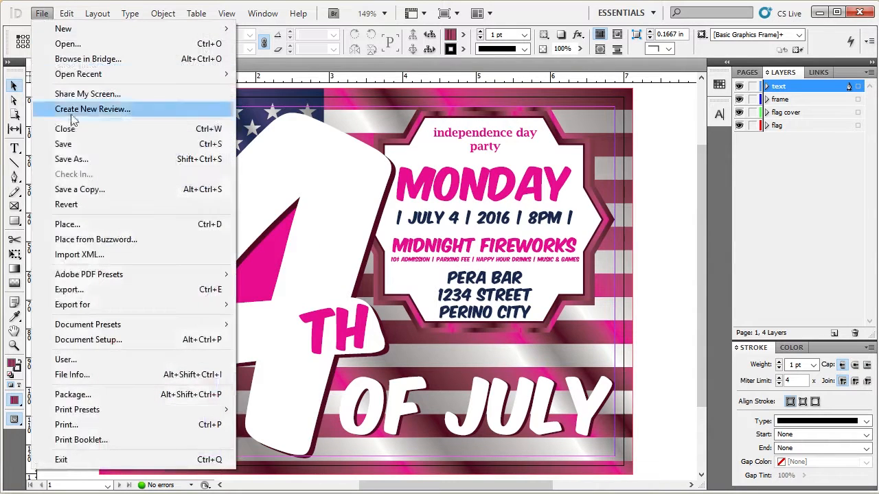
pyautogui.click(71, 158)
pyautogui.click(521, 325)
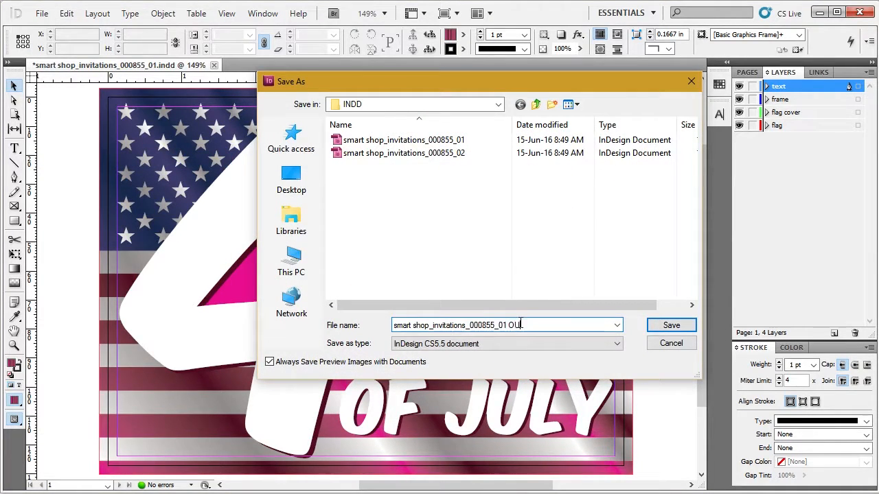
pyautogui.write('OUTLINE')
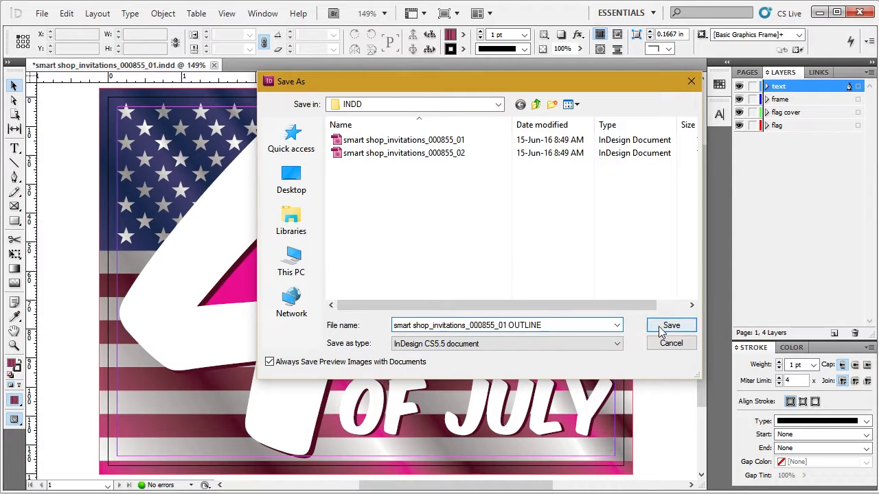
pyautogui.click(664, 328)
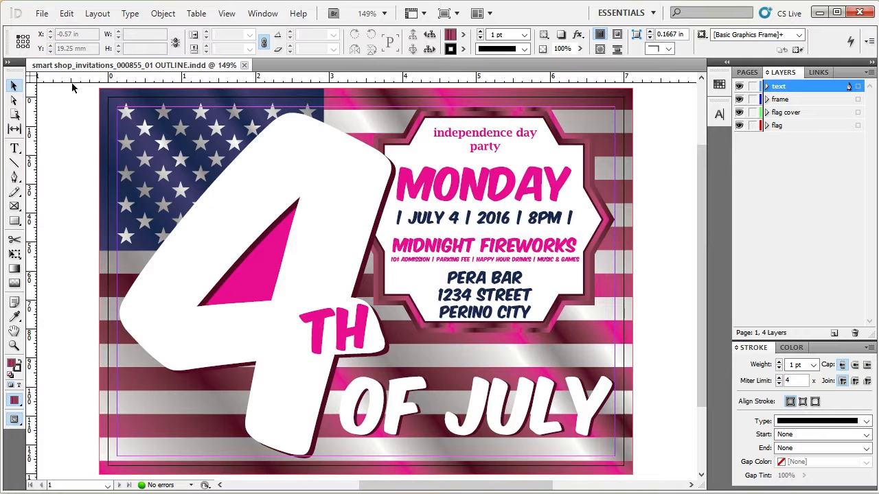
# Open the Package summary for the outlined invitation document.
pyautogui.click(33, 15)
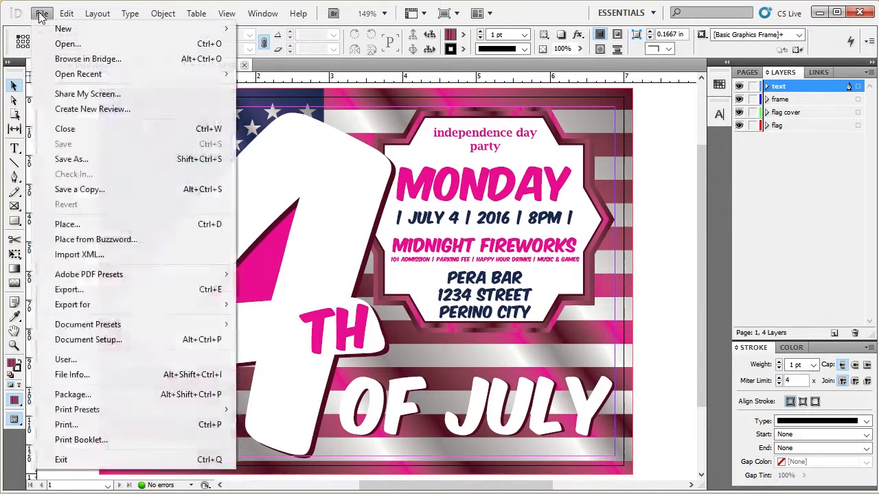
pyautogui.click(90, 395)
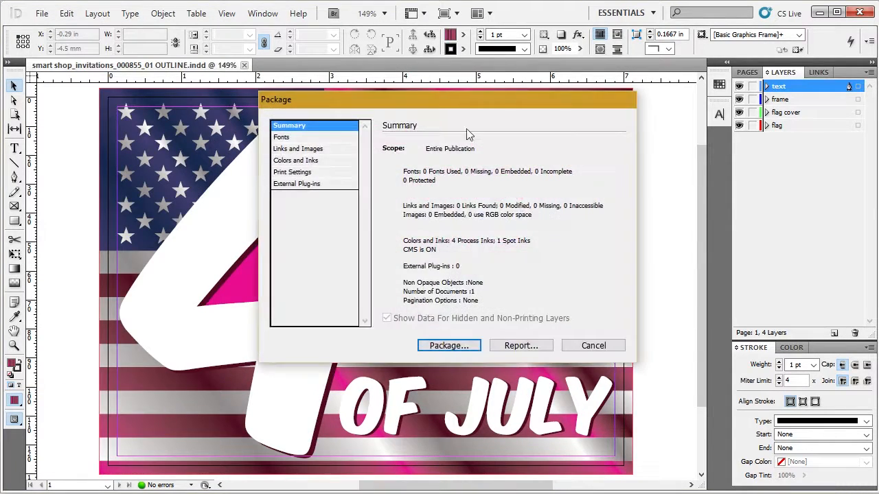